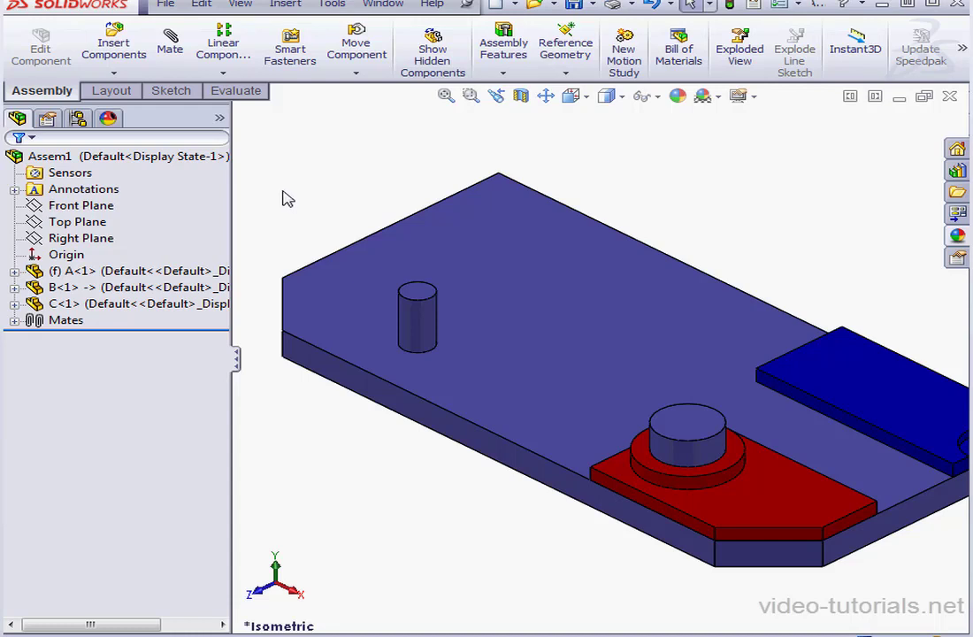
- Create PLANE1 as a mid plane between the base plate's near and far end faces
left_click(566, 74)
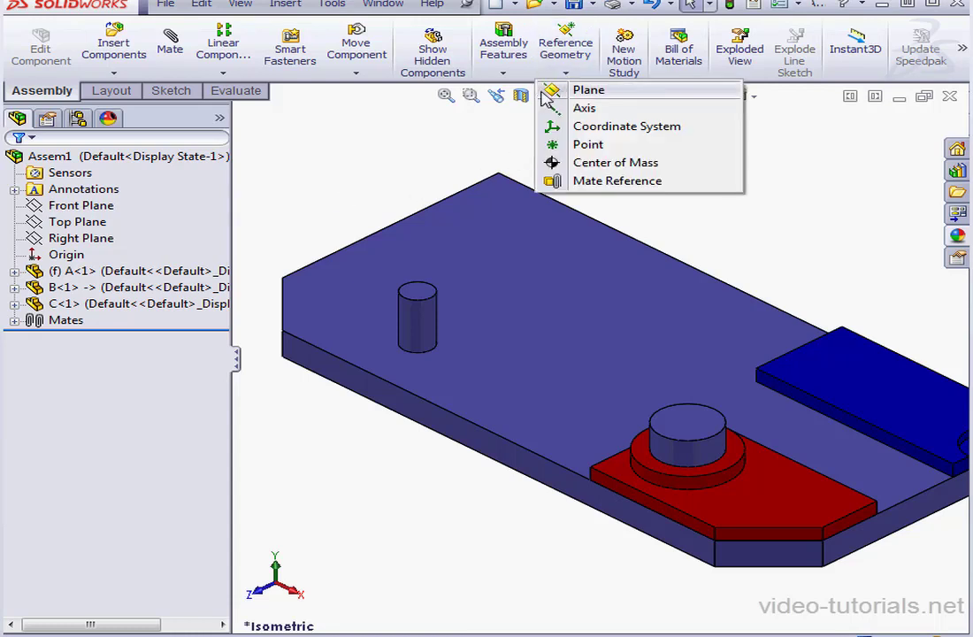
left_click(576, 90)
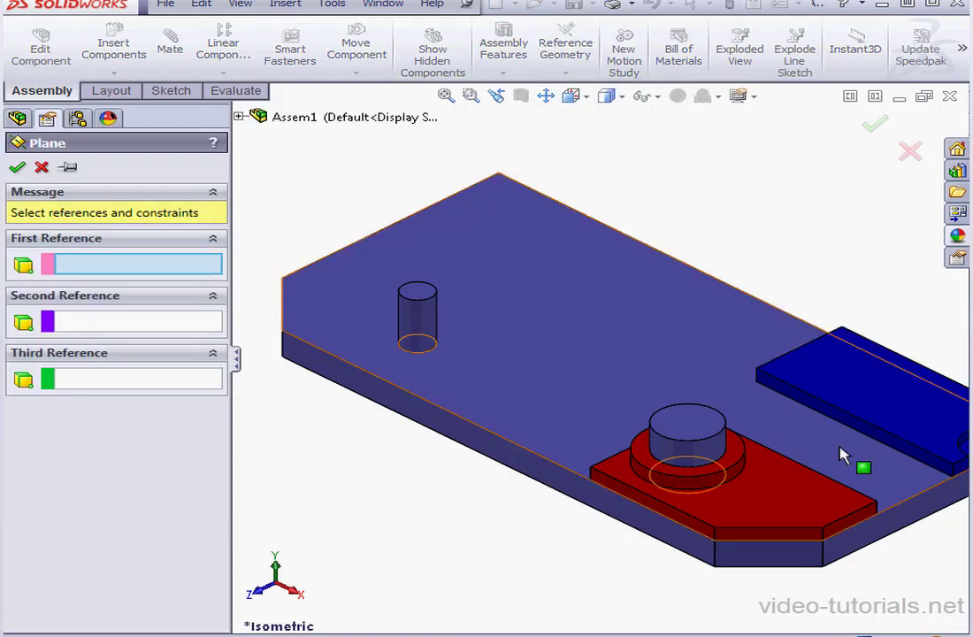
left_click(868, 541)
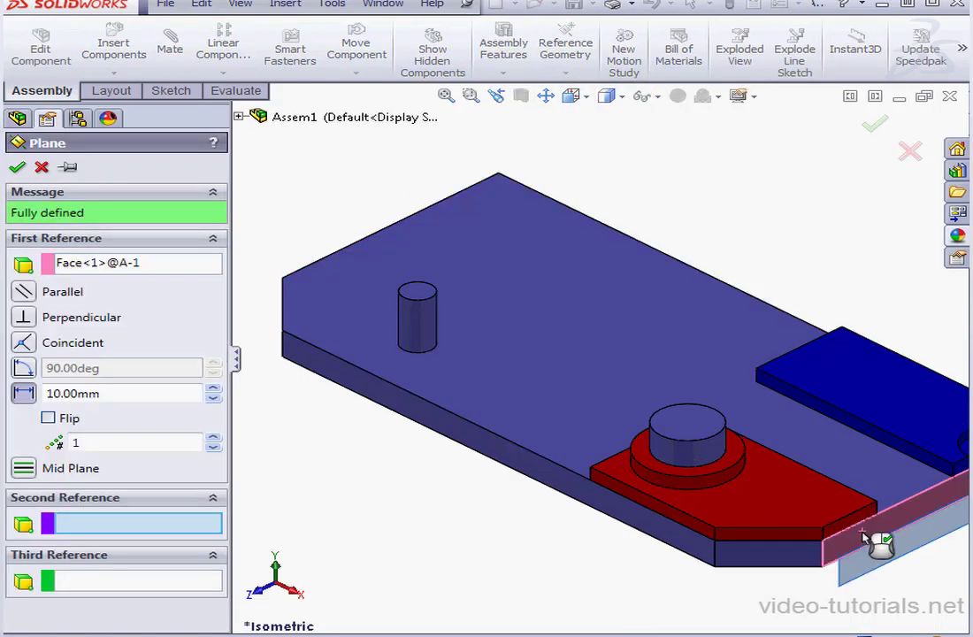
right_click(387, 242)
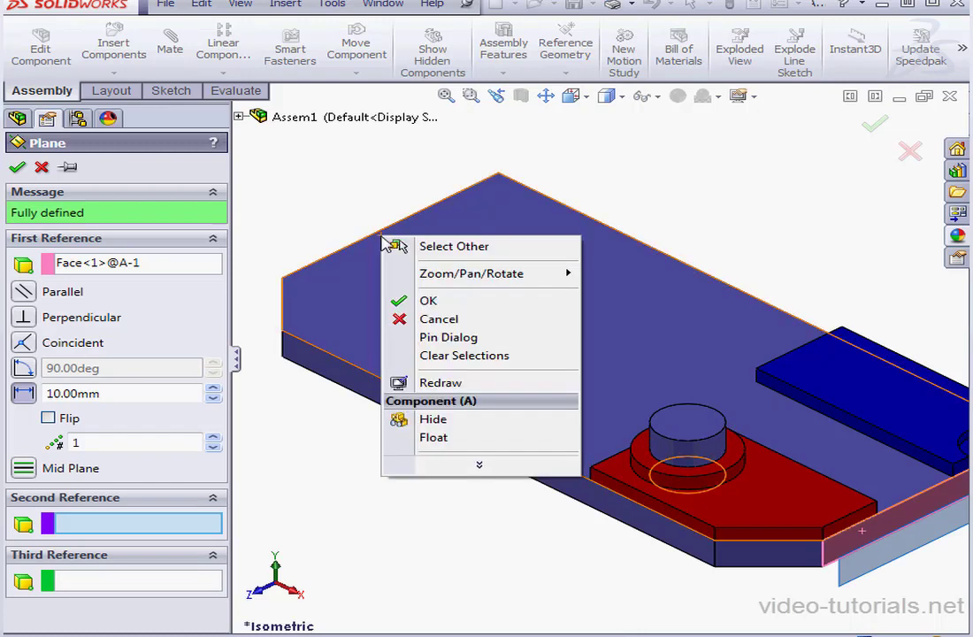
left_click(434, 249)
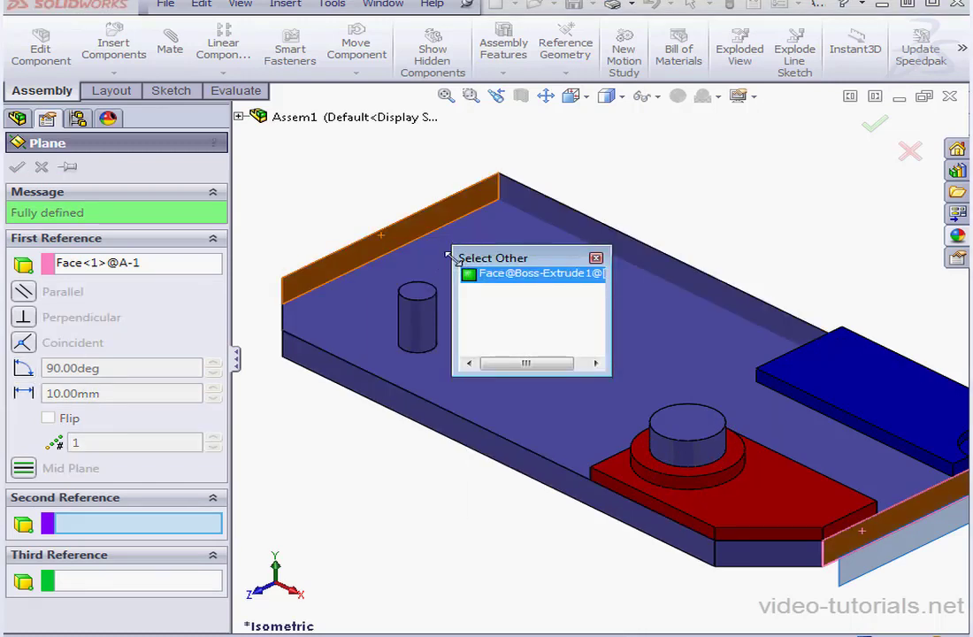
left_click(503, 274)
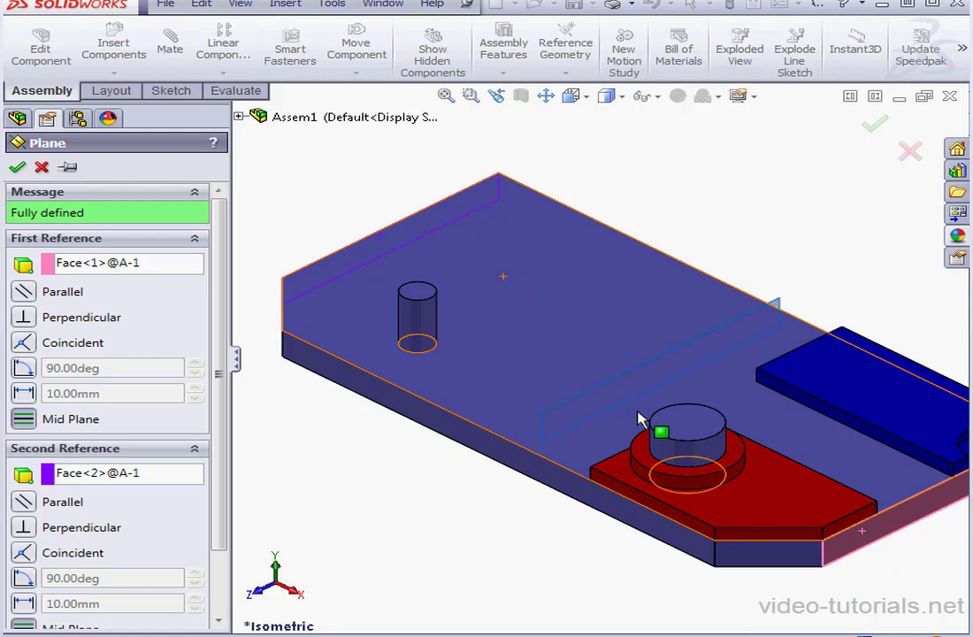
left_click(16, 166)
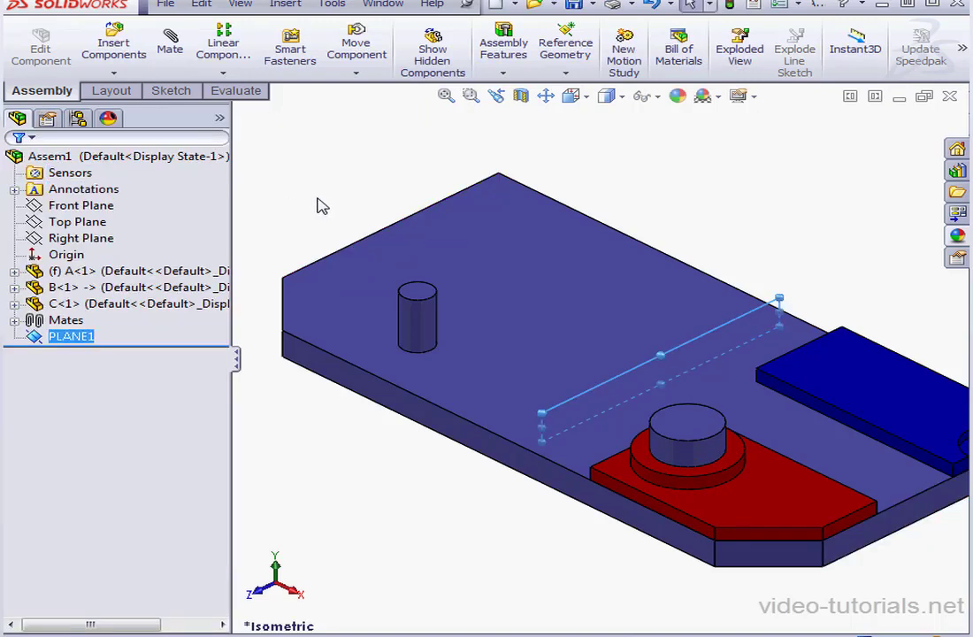
- Start Mirror Components across PLANE1 with the red plate B-1 and blue plate C-1 selected
left_click(223, 75)
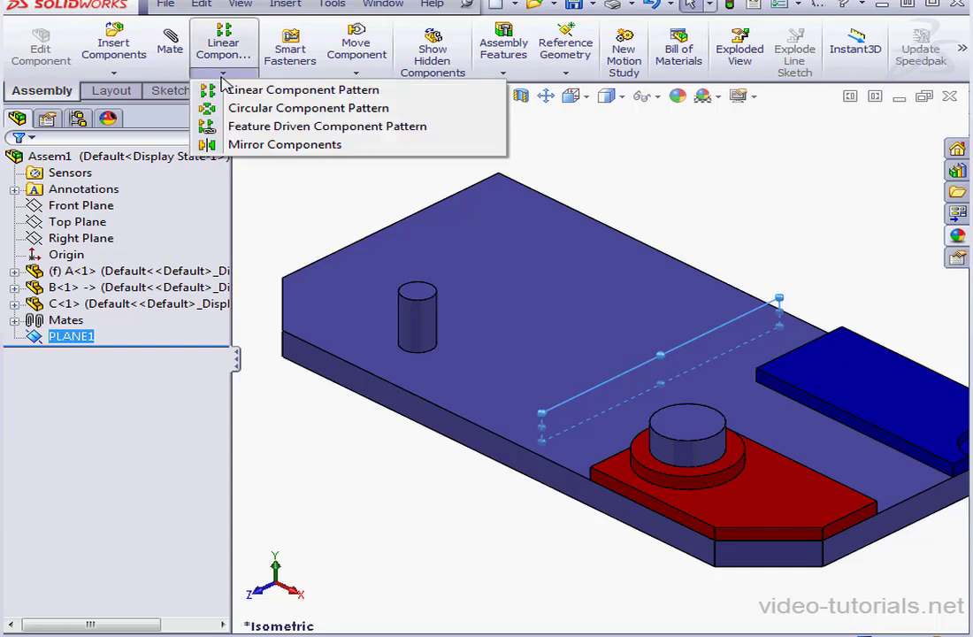
left_click(247, 146)
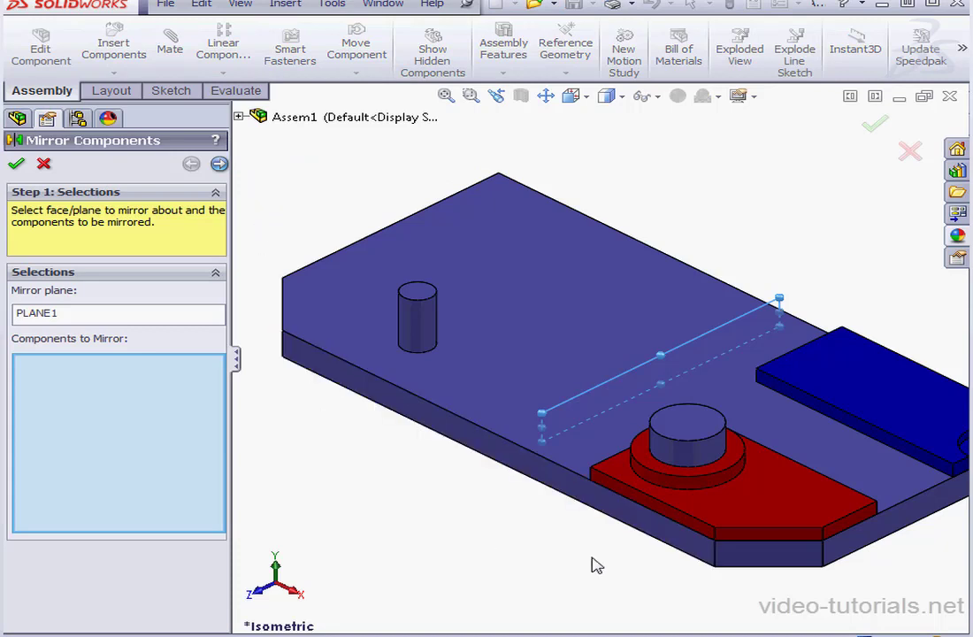
left_click(756, 515)
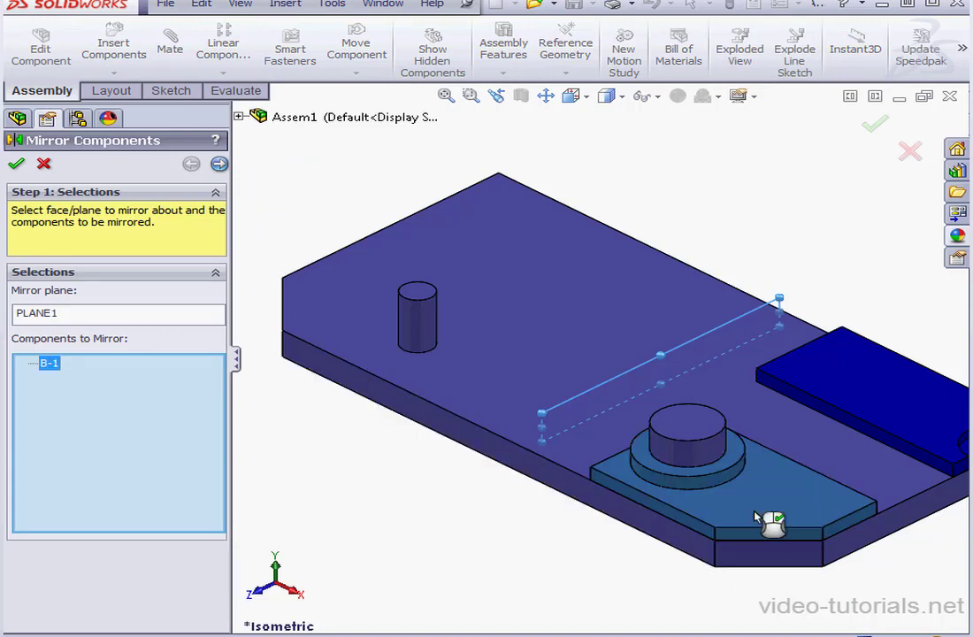
left_click(888, 425)
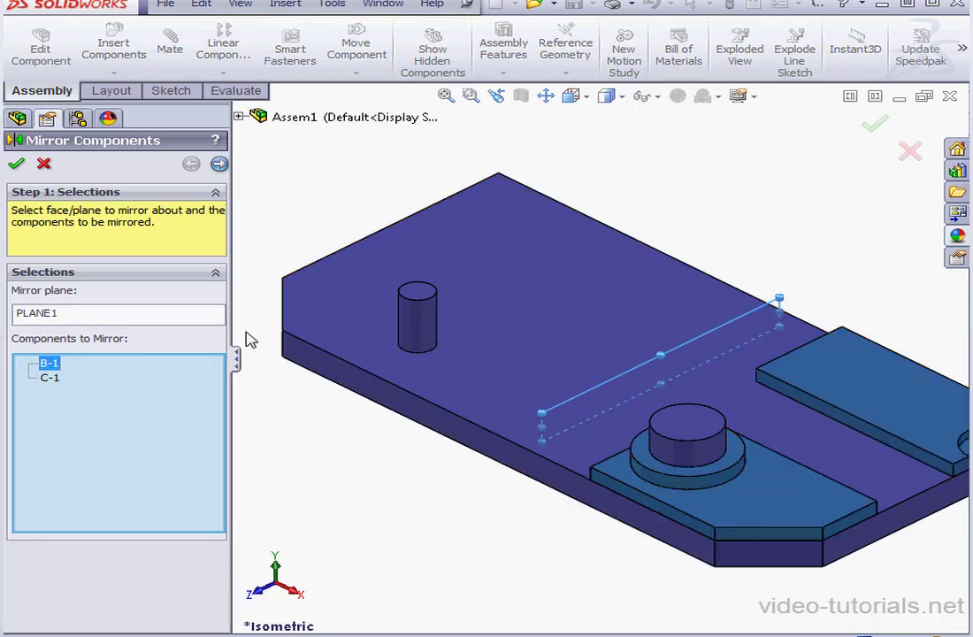
- At the orientation step, cycle mirrored C-1 through its orientations and return to the first
left_click(218, 164)
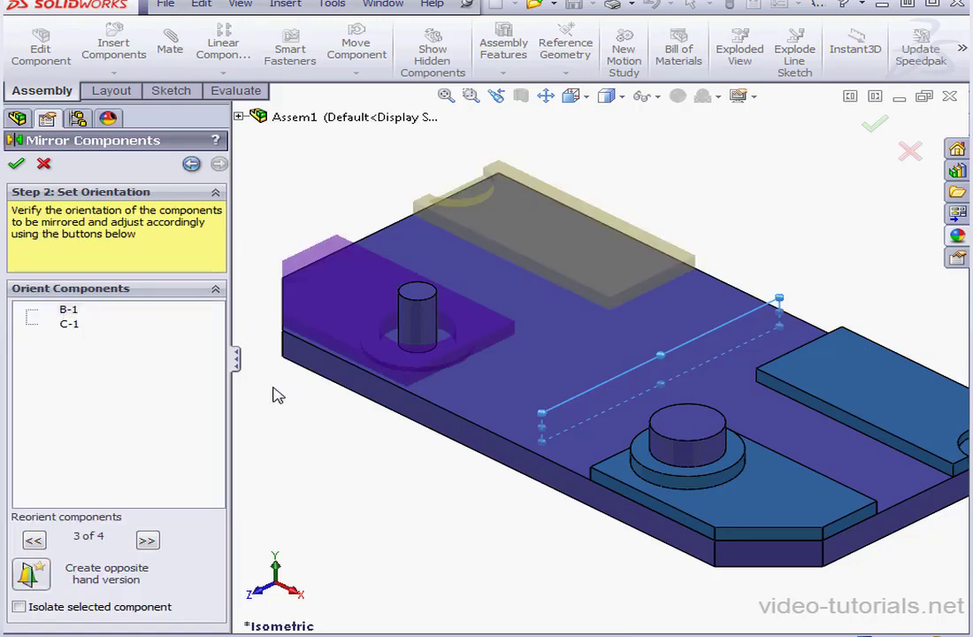
left_click(70, 326)
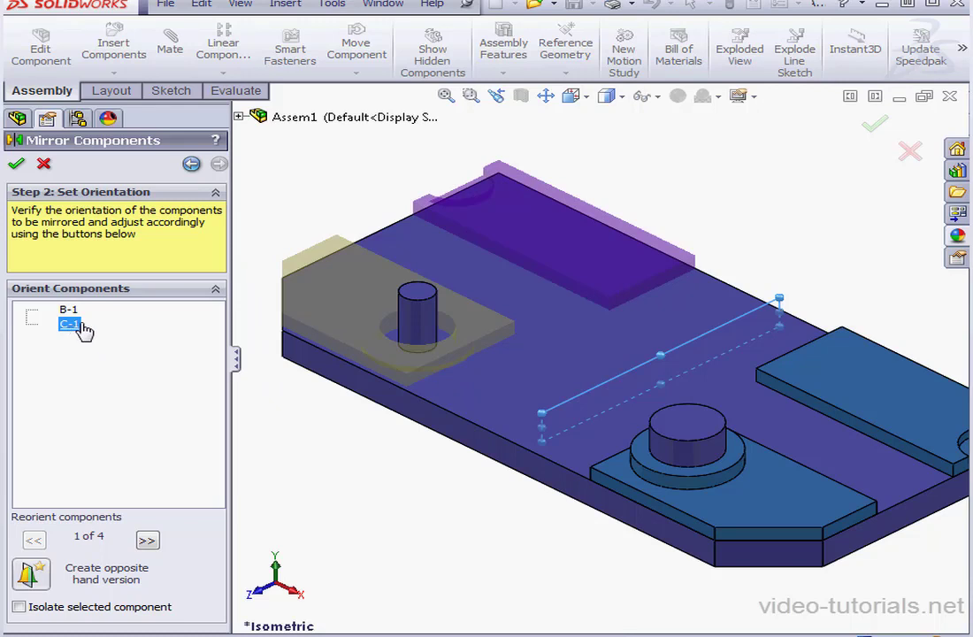
key("Up")
left_click(75, 326)
left_click(153, 542)
left_click(151, 542)
left_click(151, 541)
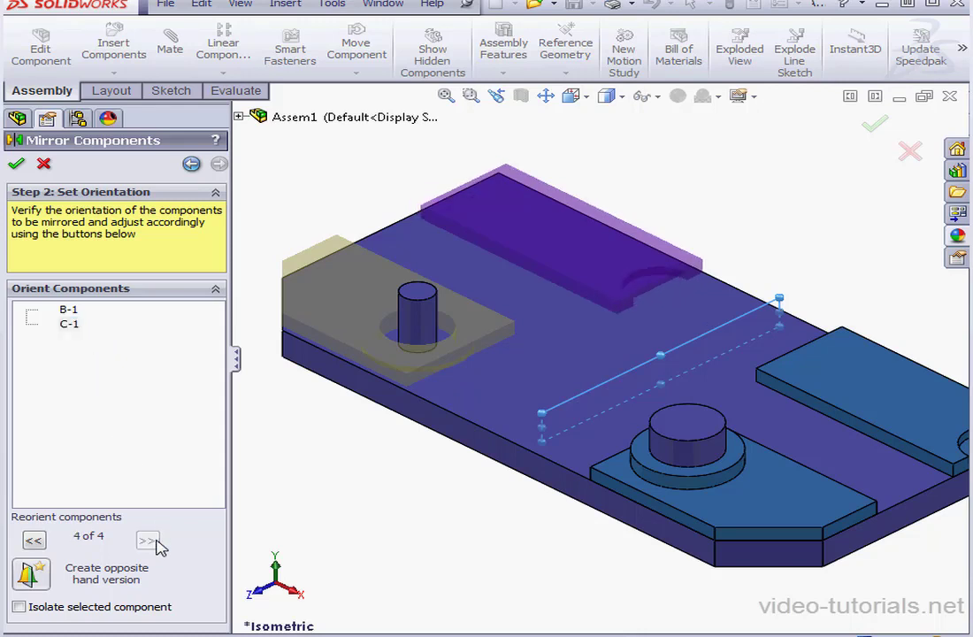
left_click(34, 542)
left_click(33, 541)
left_click(34, 542)
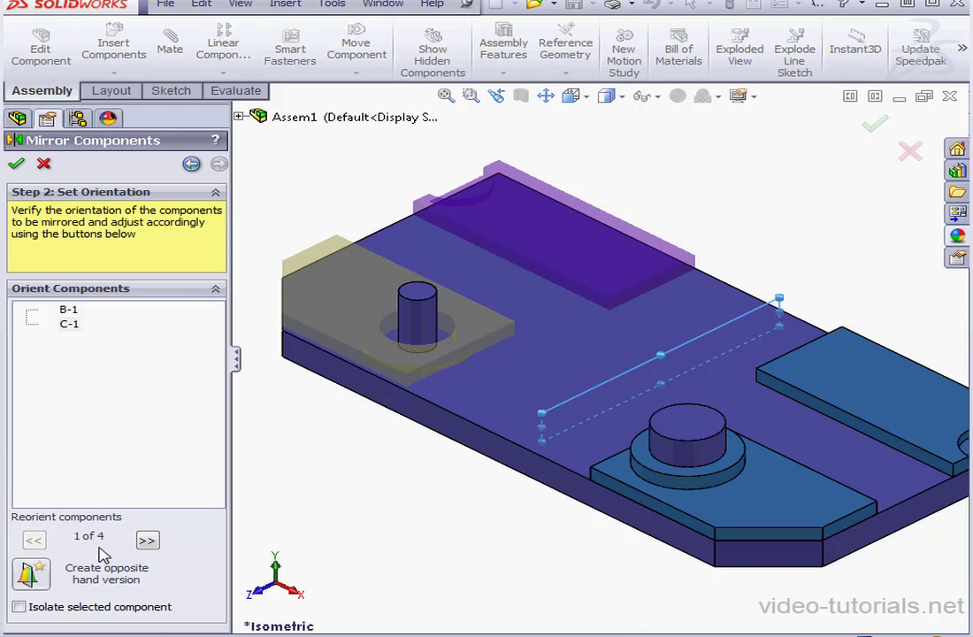
- Cycle mirrored B-1's orientations back to the first, then mark it as an opposite-hand version
left_click(69, 310)
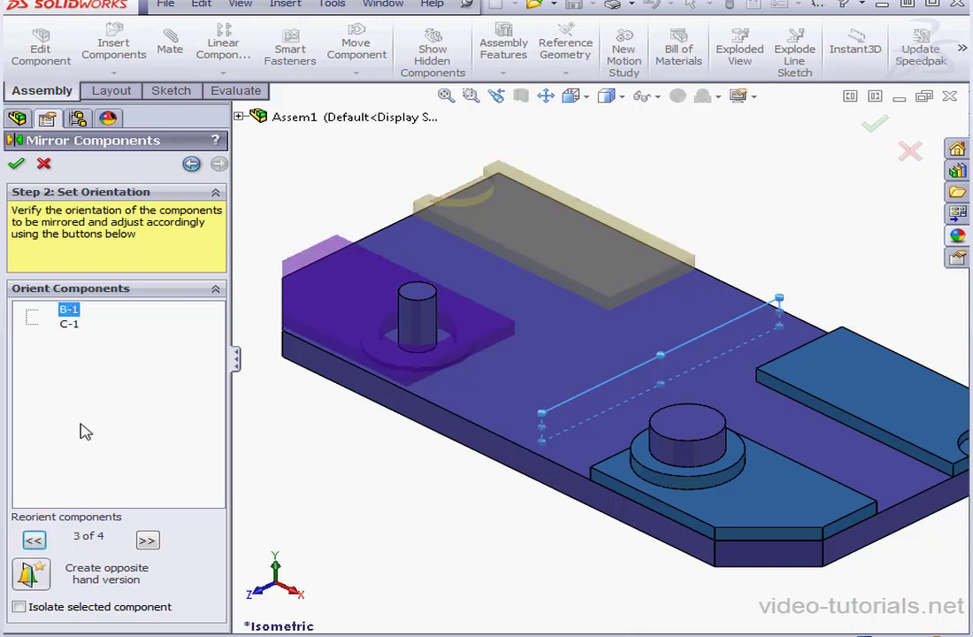
left_click(149, 543)
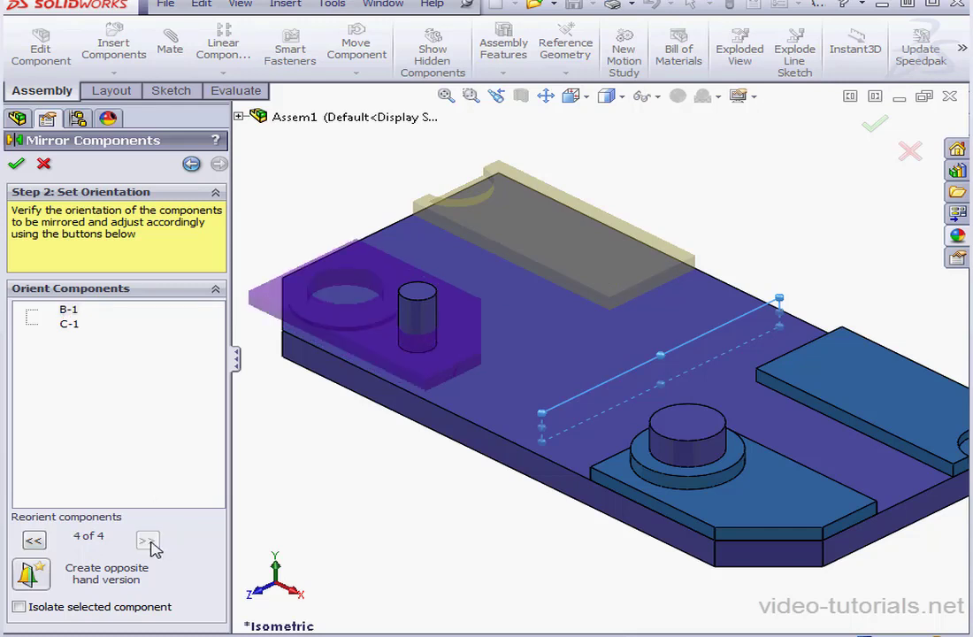
left_click(33, 541)
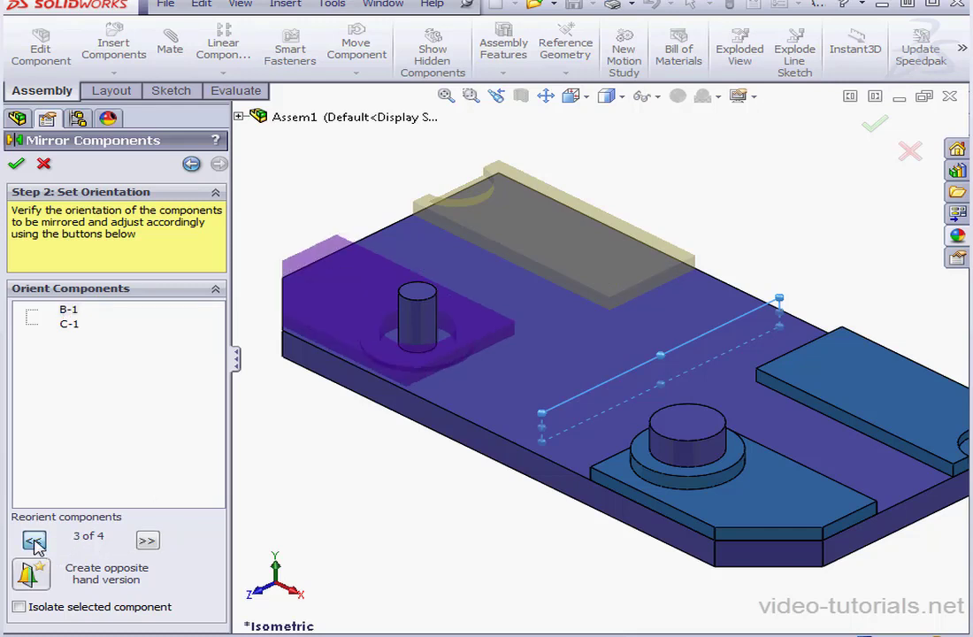
left_click(34, 541)
left_click(34, 541)
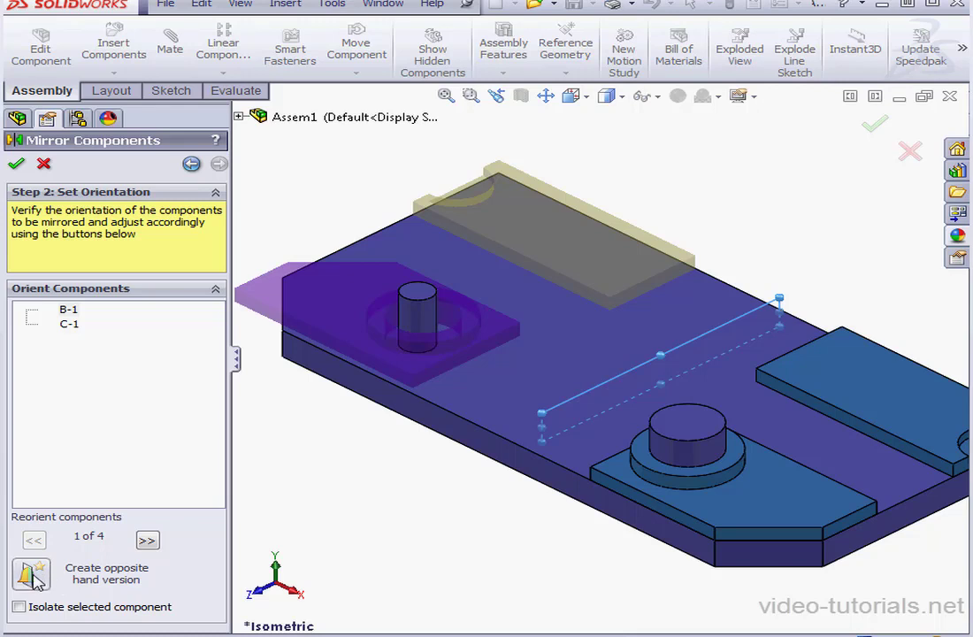
left_click(33, 575)
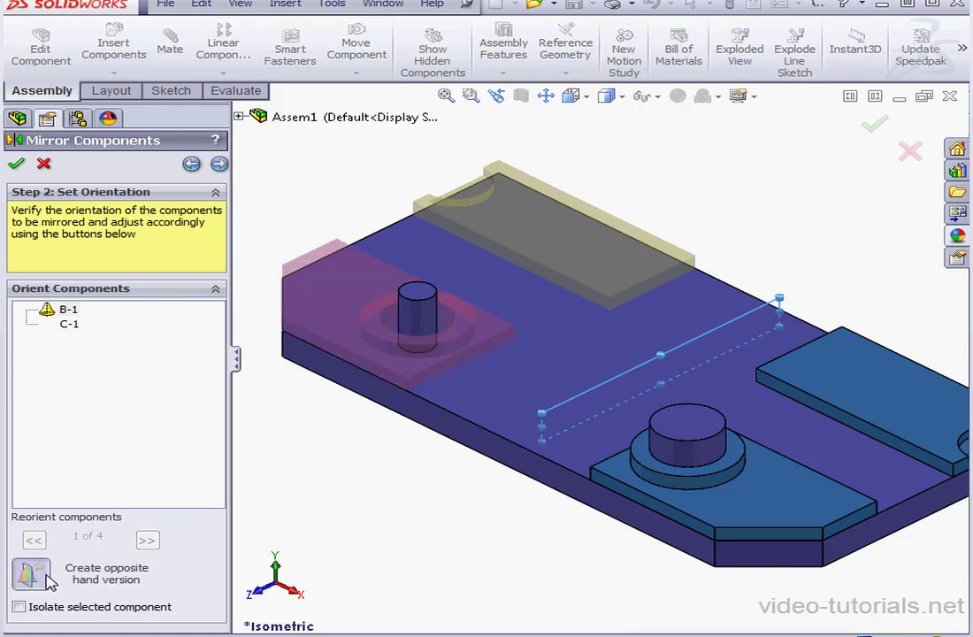
- Save B-1's opposite-hand version as a new file using prefix 'Mirror', giving MirrorB.SLDPRT
left_click(220, 164)
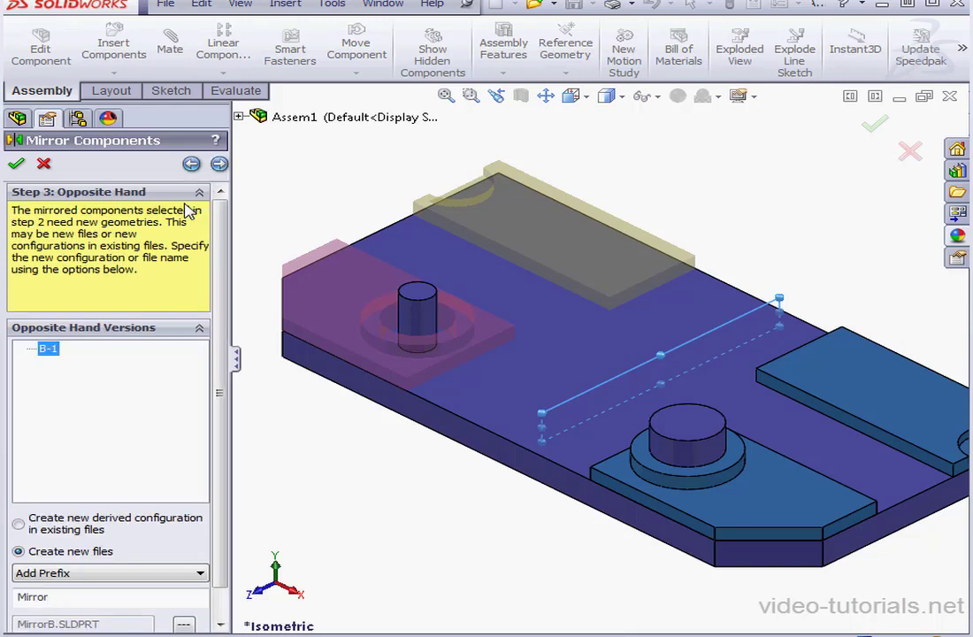
scroll(223, 495, "down", 1)
left_click(20, 492)
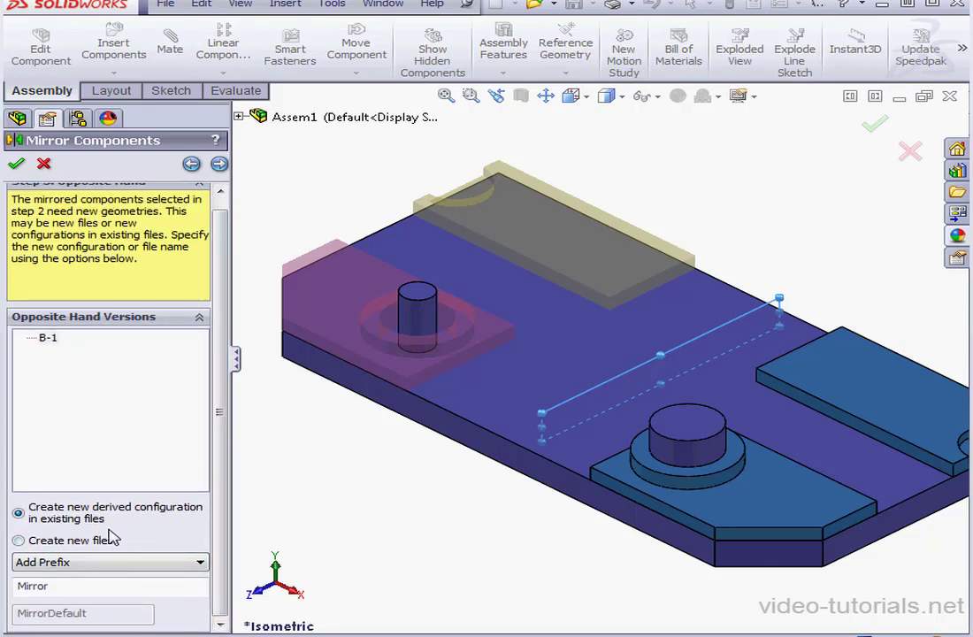
left_click(18, 541)
scroll(195, 557, "down", 1)
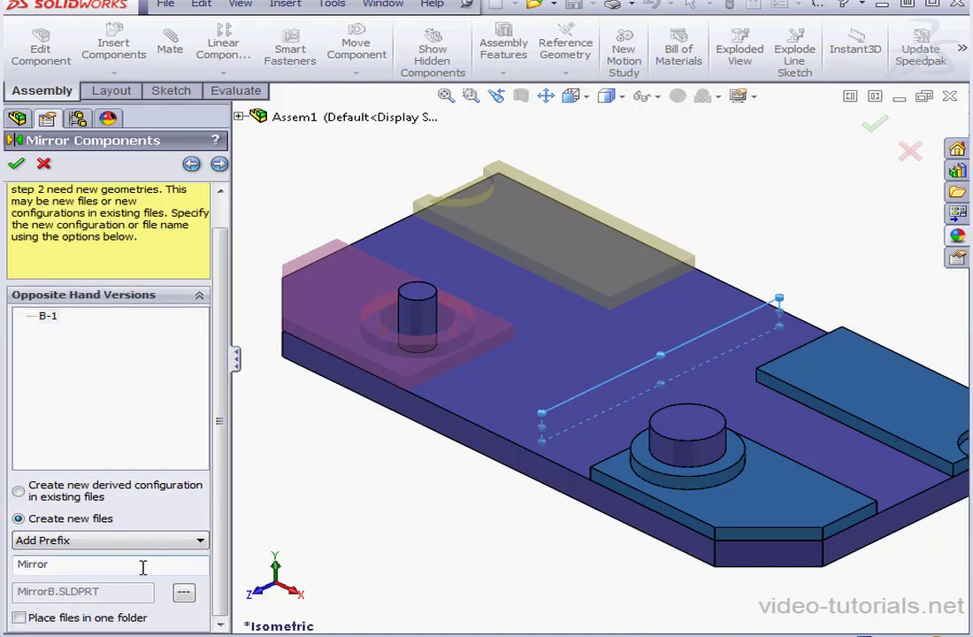
left_click(200, 541)
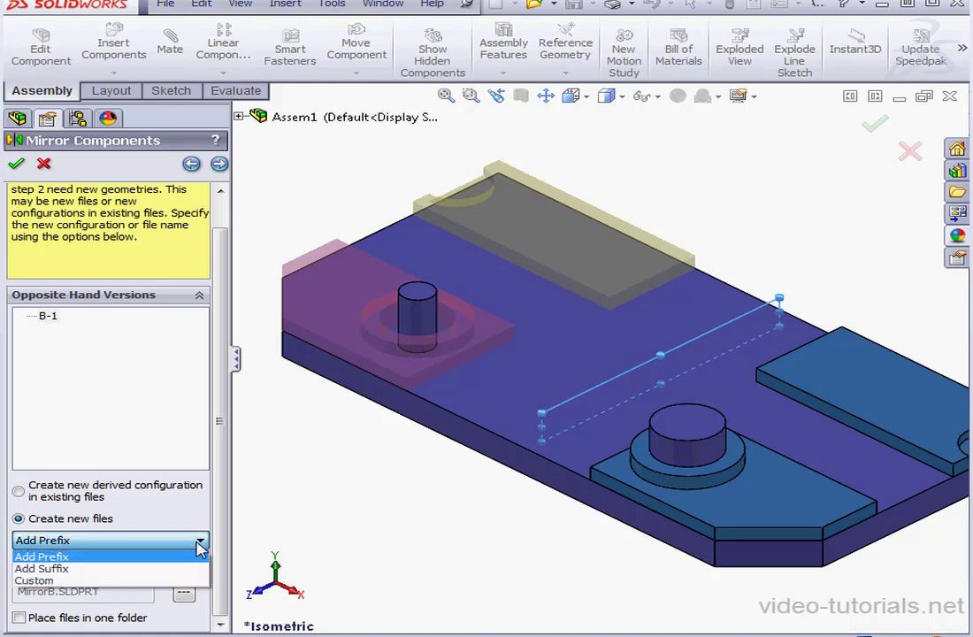
left_click(142, 559)
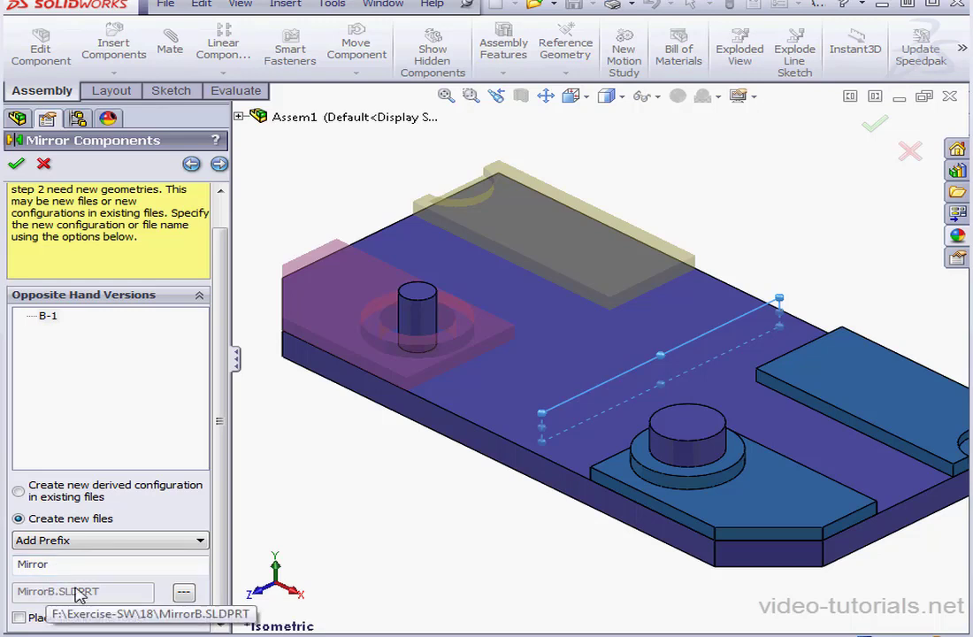
- Break the link to the original part, finish the mirror, then rebuild and save
left_click(218, 165)
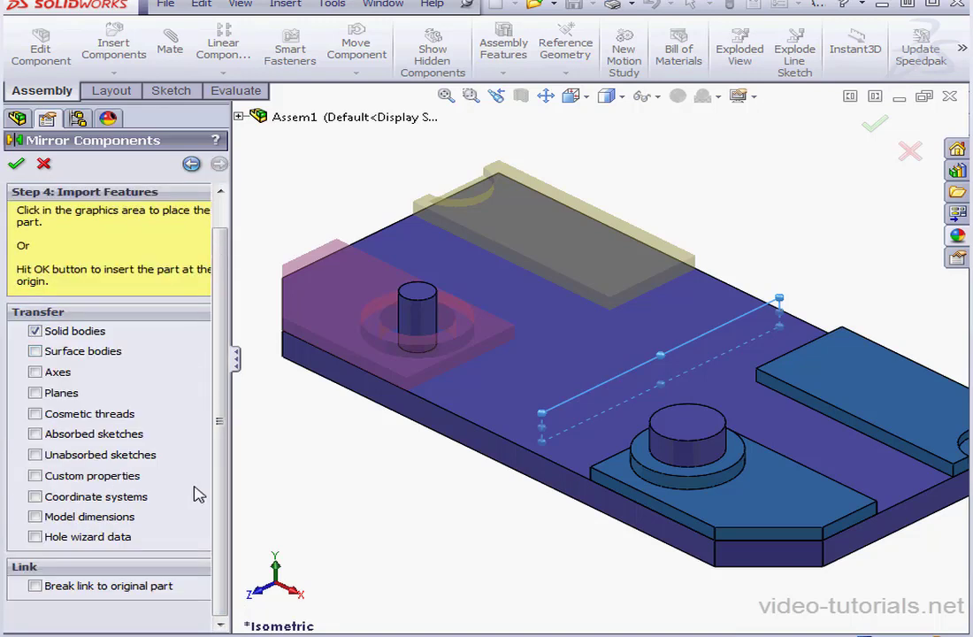
left_click(35, 587)
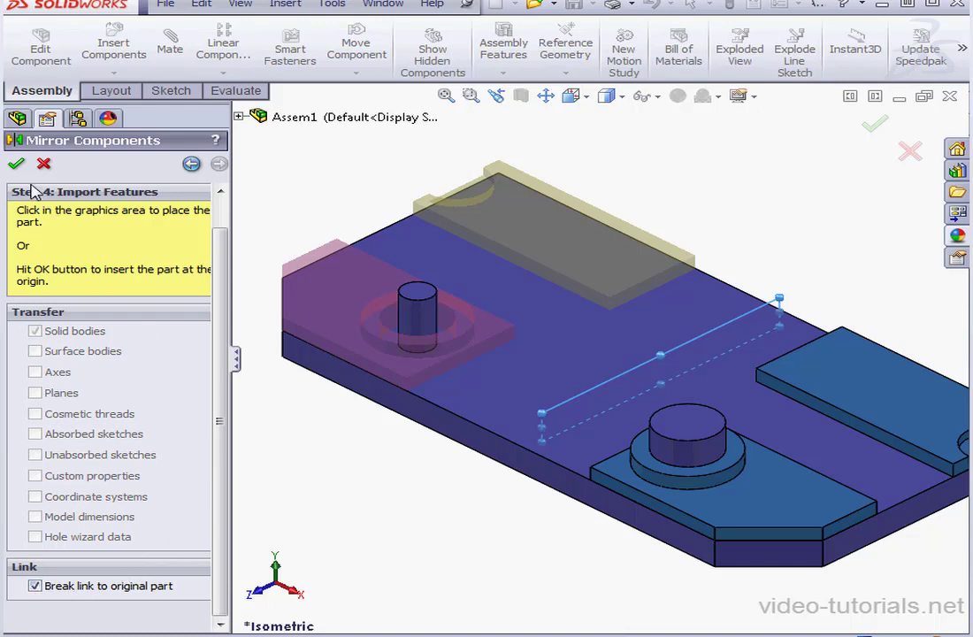
left_click(15, 164)
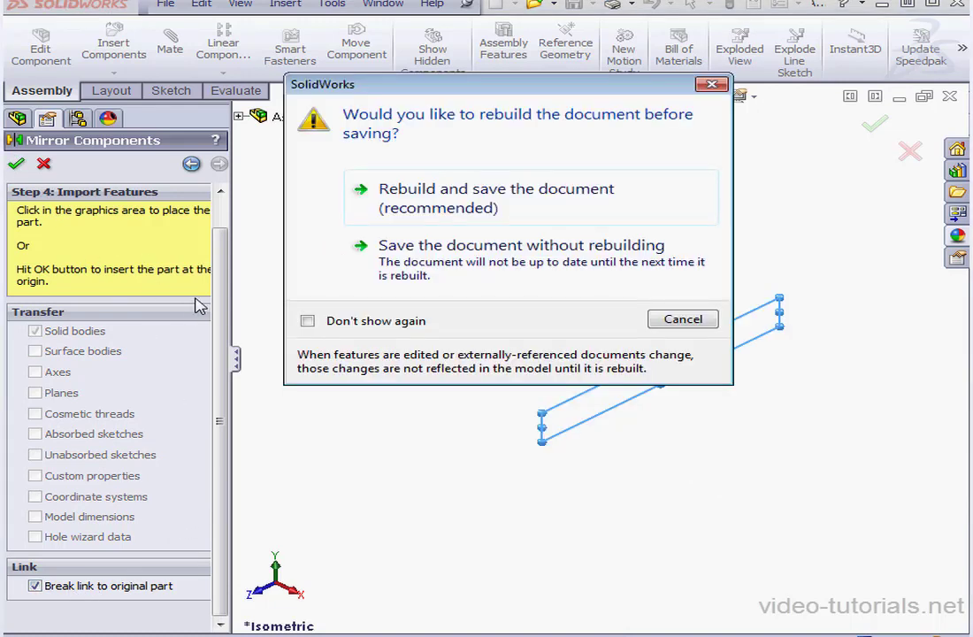
left_click(447, 195)
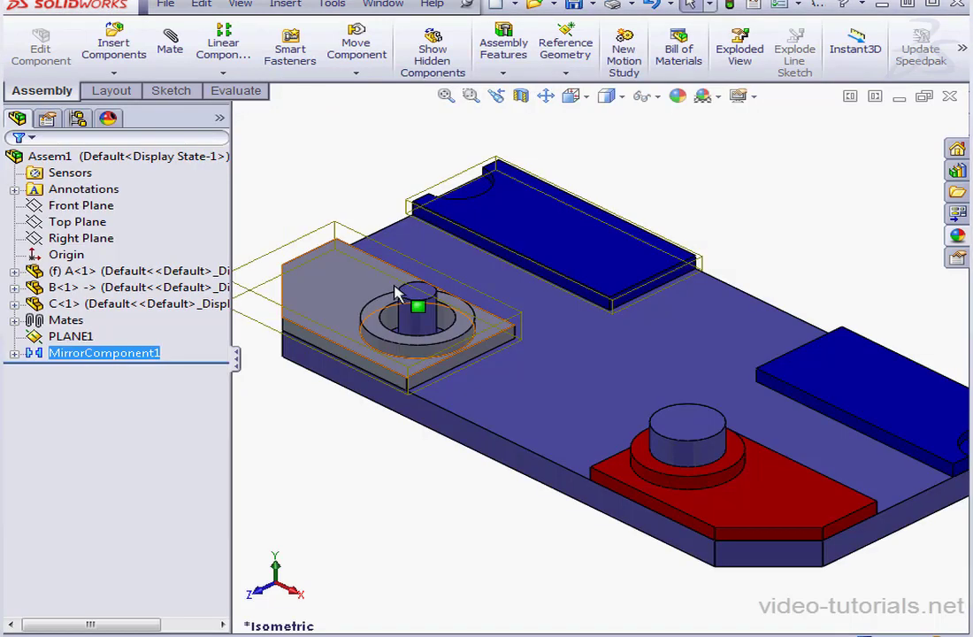
left_click(748, 248)
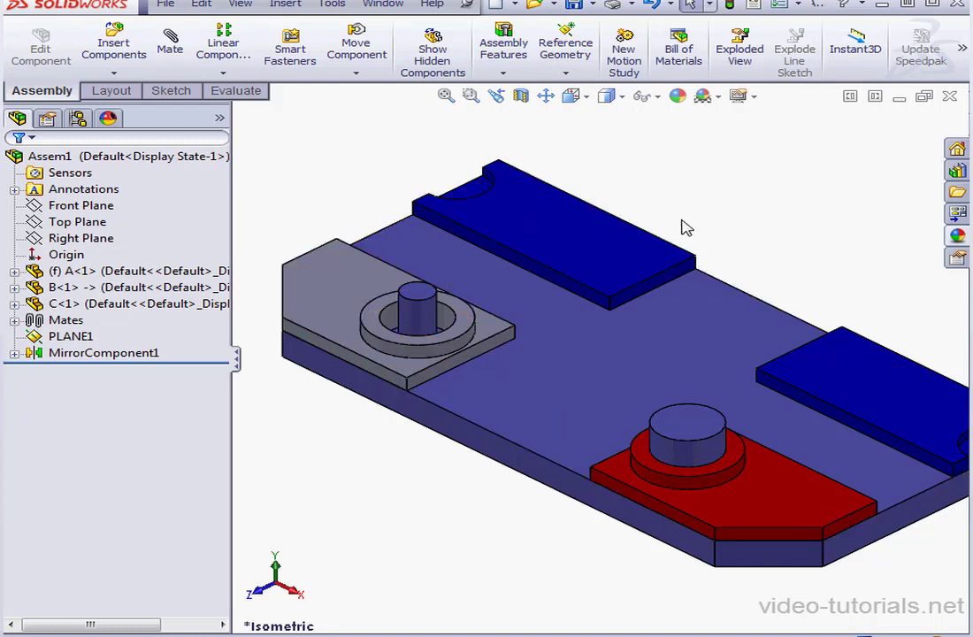
- Copy part B's red appearance and paste it onto the grey mirrored plate
right_click(778, 378)
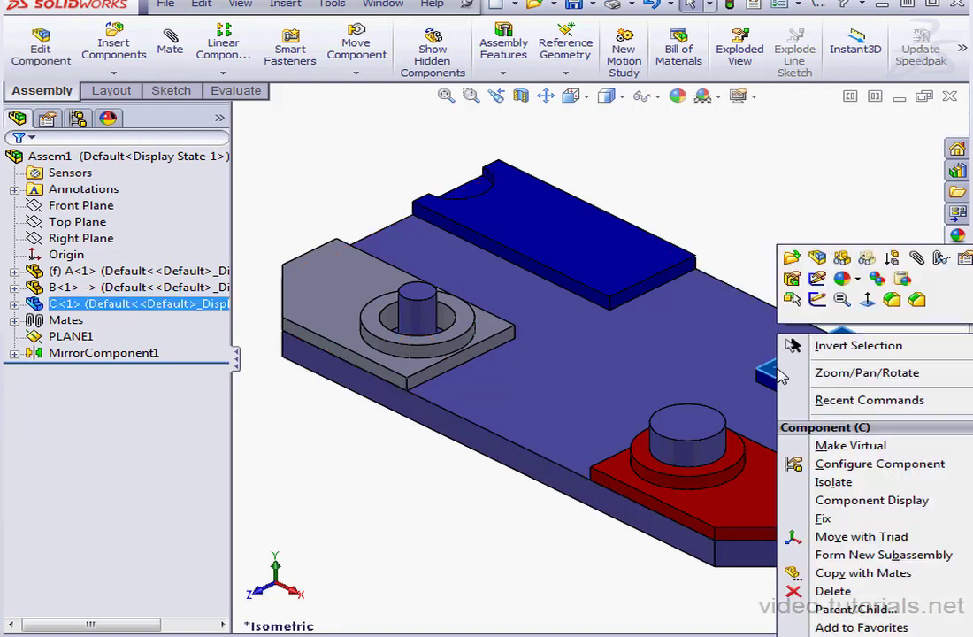
left_click(859, 281)
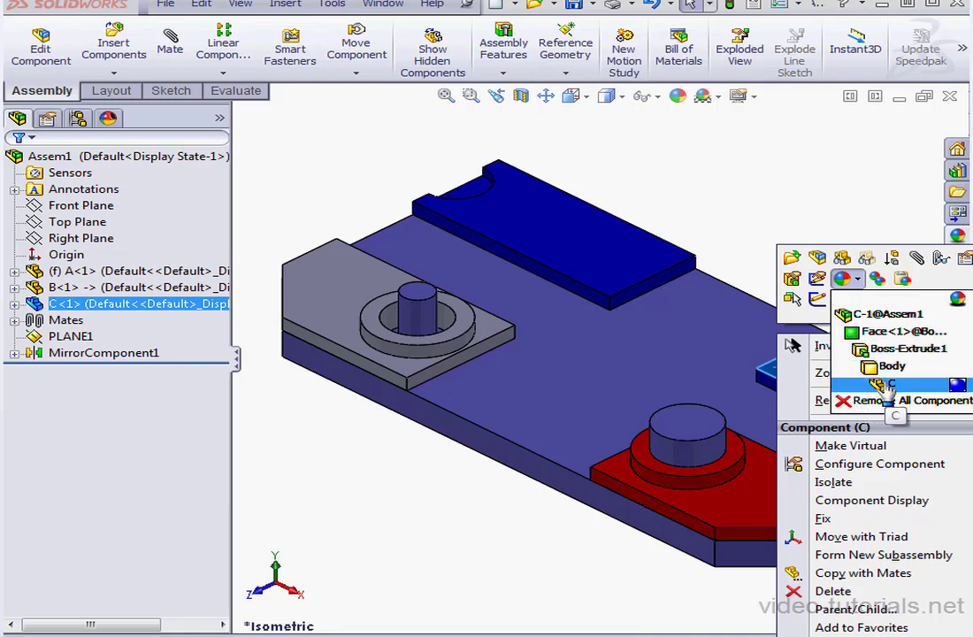
left_click(597, 528)
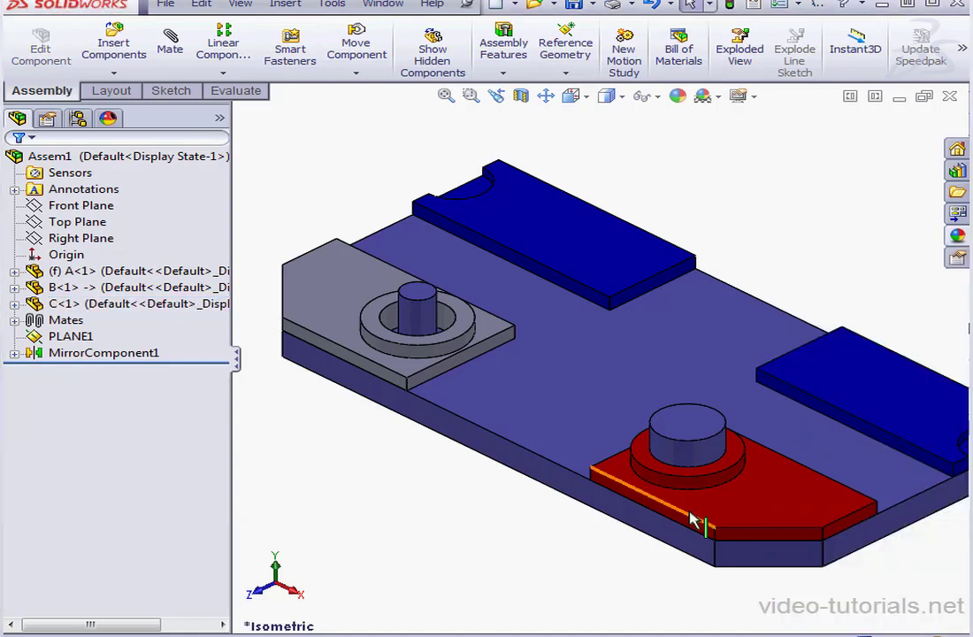
right_click(616, 478)
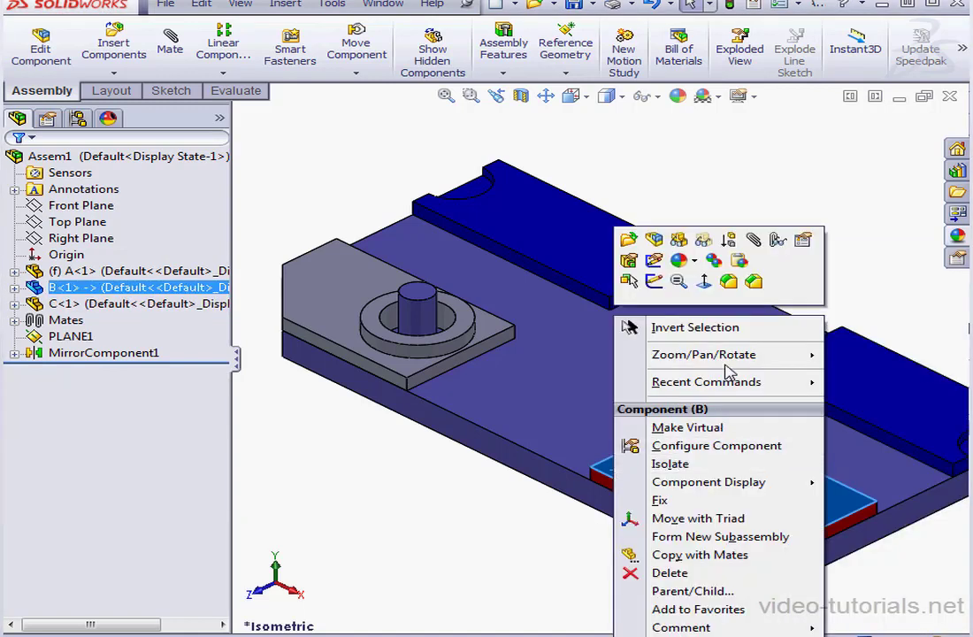
left_click(697, 264)
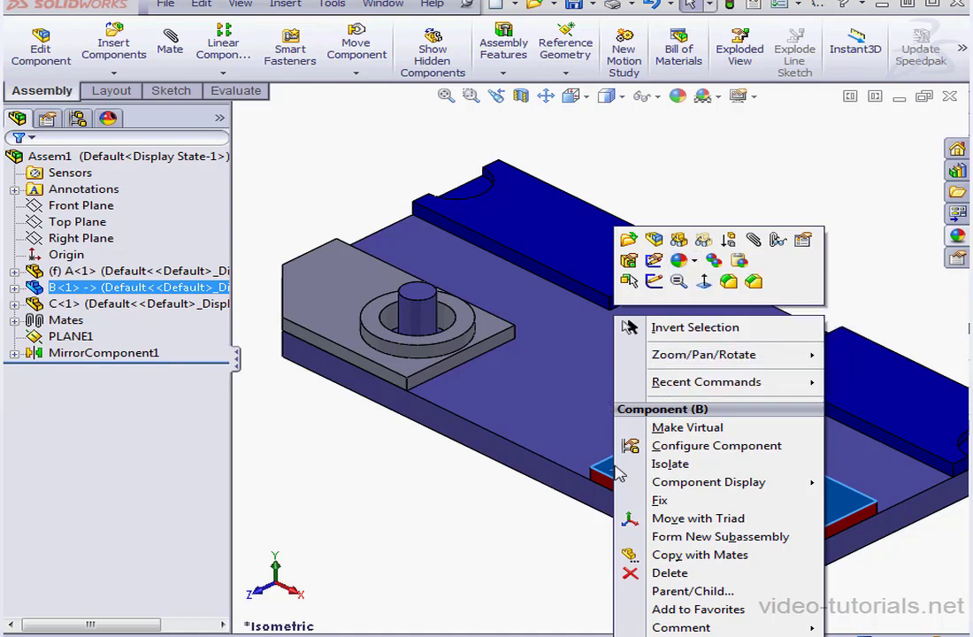
left_click(715, 259)
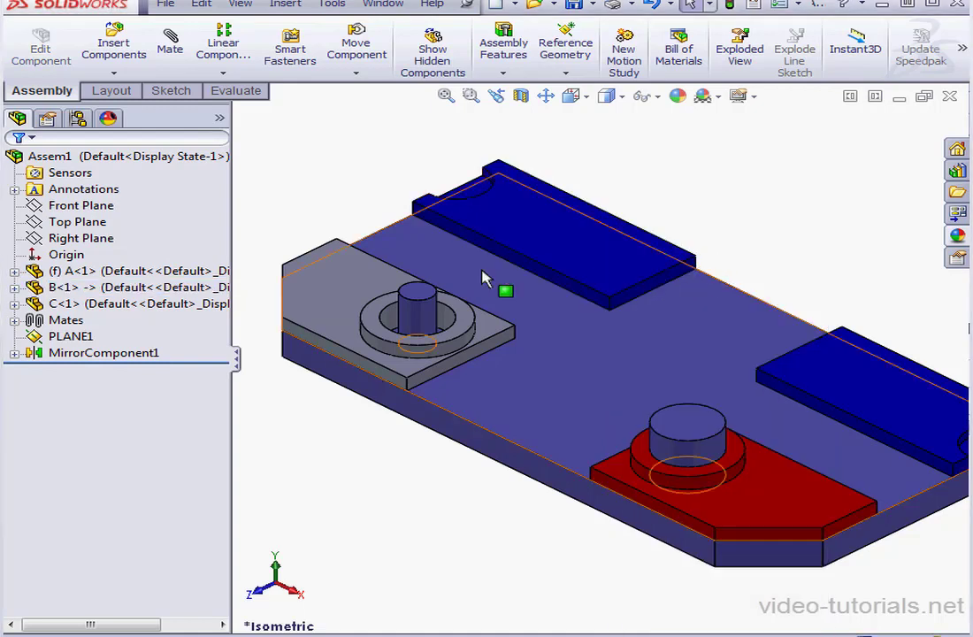
right_click(333, 286)
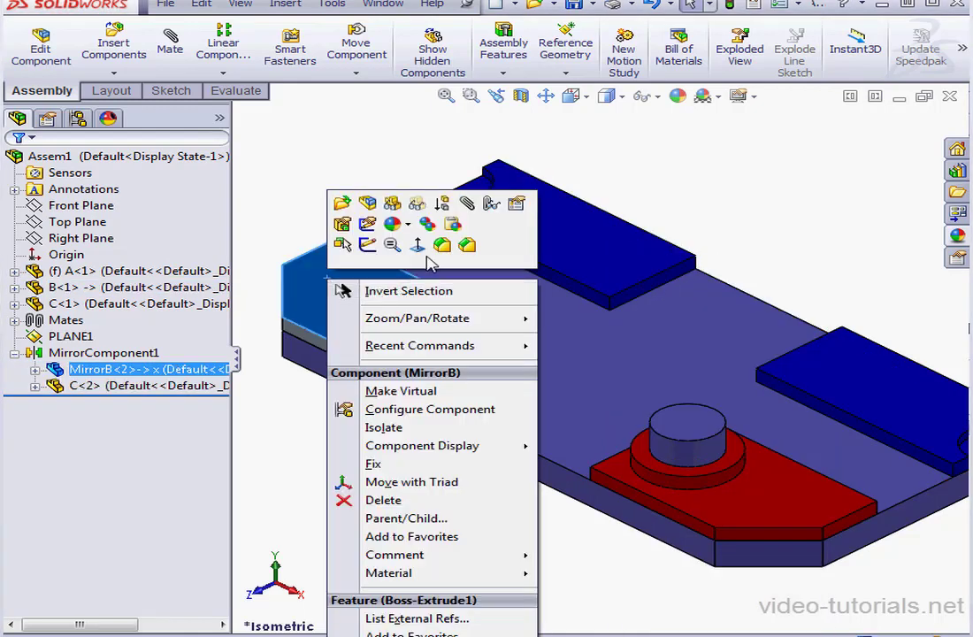
left_click(453, 226)
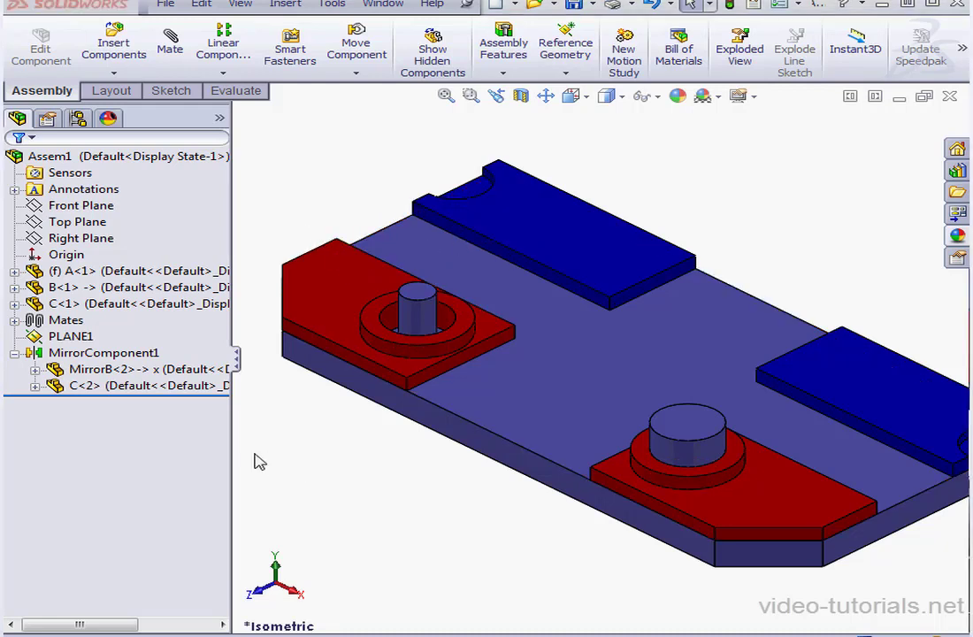
- Delete the B_Mirrored Features1 folder under MirrorB<2> and confirm with Yes
left_click(35, 370)
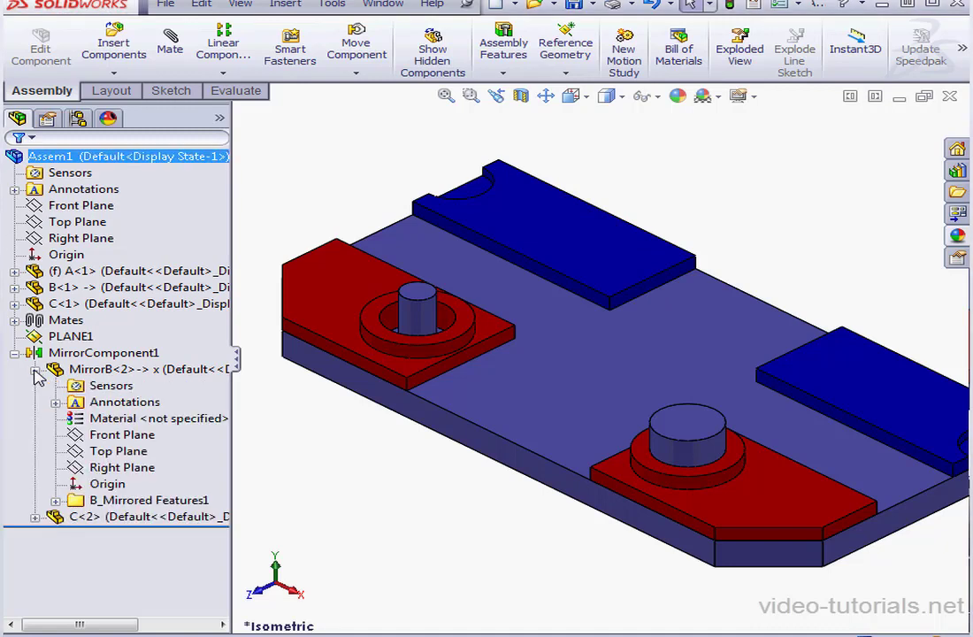
right_click(78, 502)
left_click(126, 511)
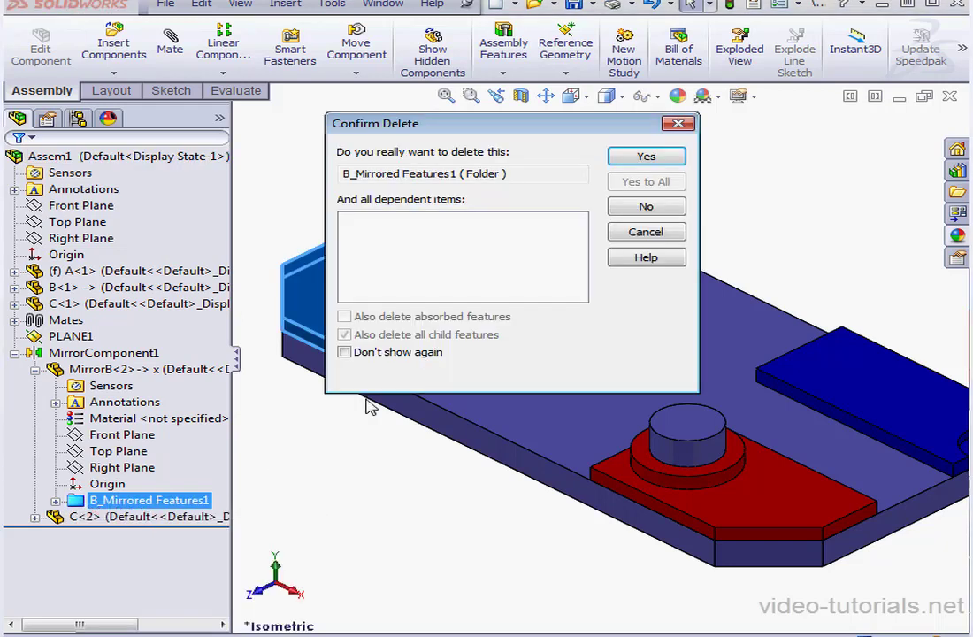
left_click(646, 157)
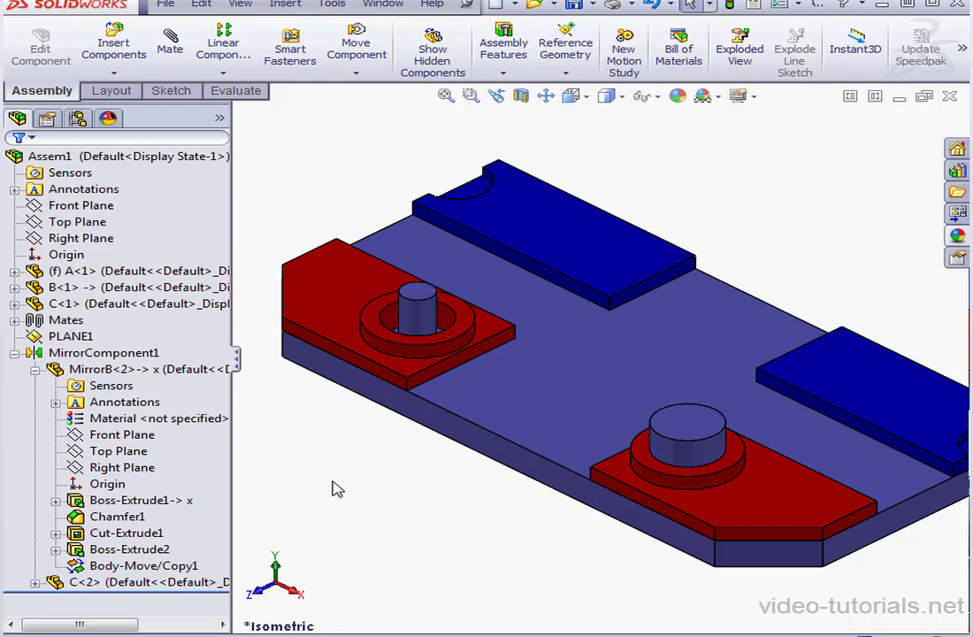
- Edit Sketch2 under MirrorB's Cut-Extrude1, changing the Ø20 hole diameter to 10 mm
left_click(150, 533)
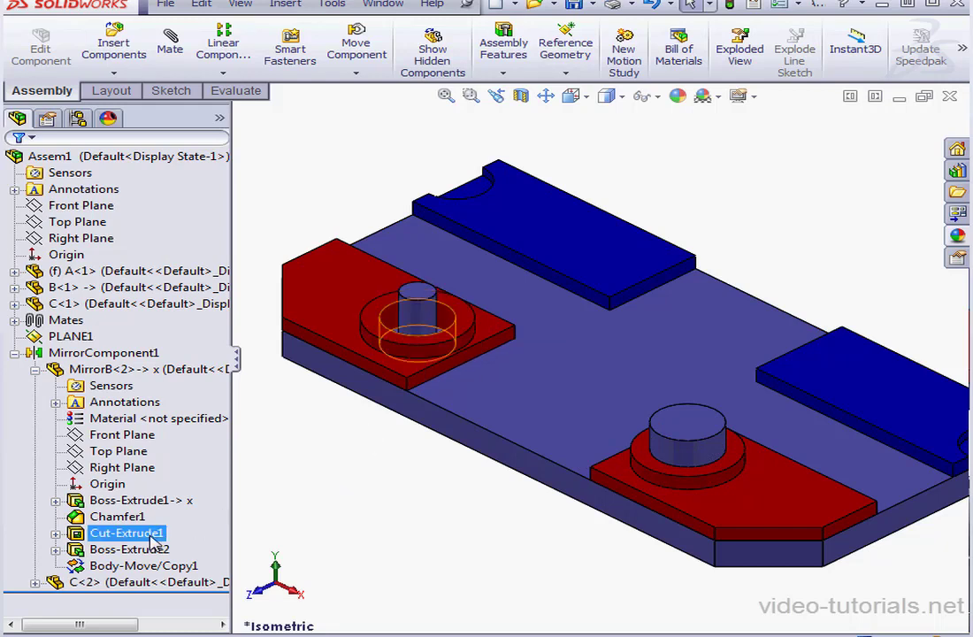
left_click(55, 532)
left_click(131, 549)
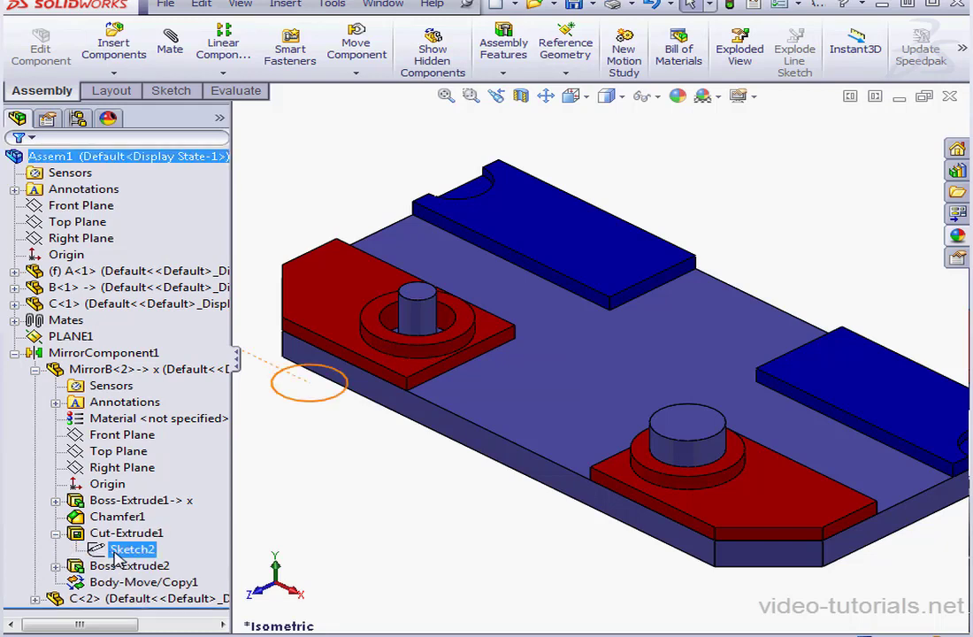
right_click(118, 552)
left_click(129, 502)
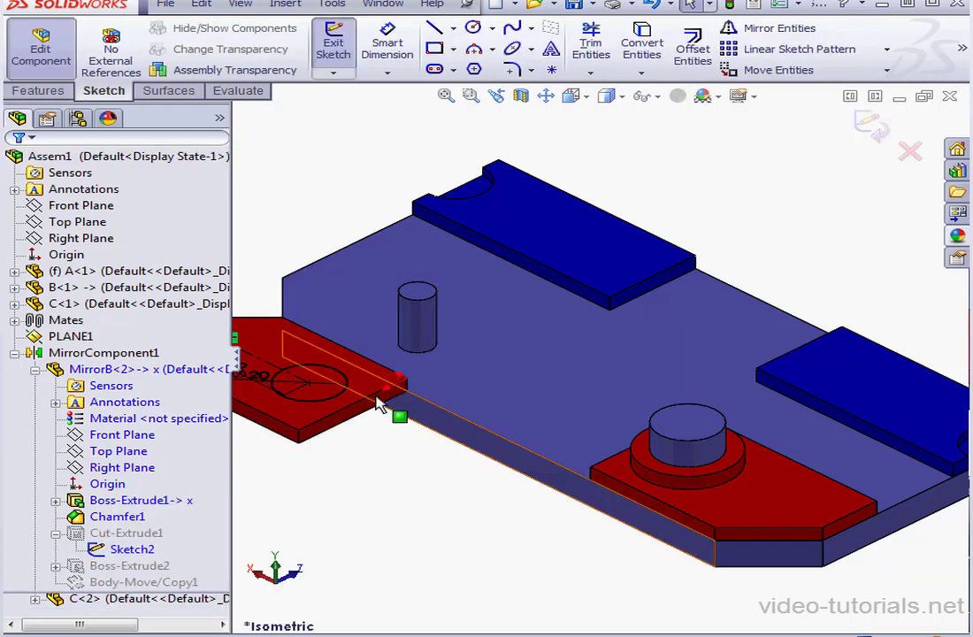
double_click(258, 378)
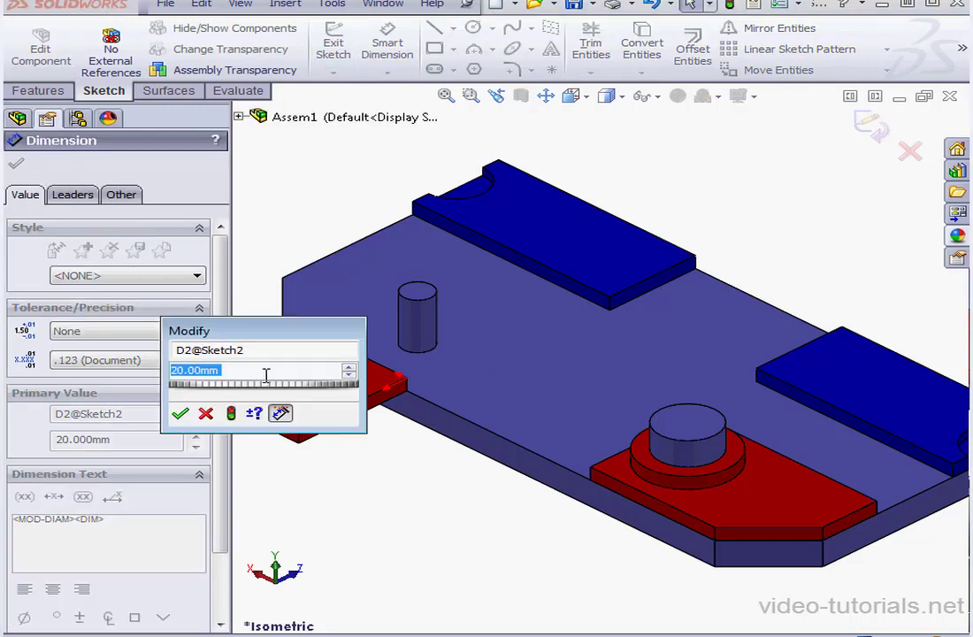
left_click_drag(257, 333, 443, 336)
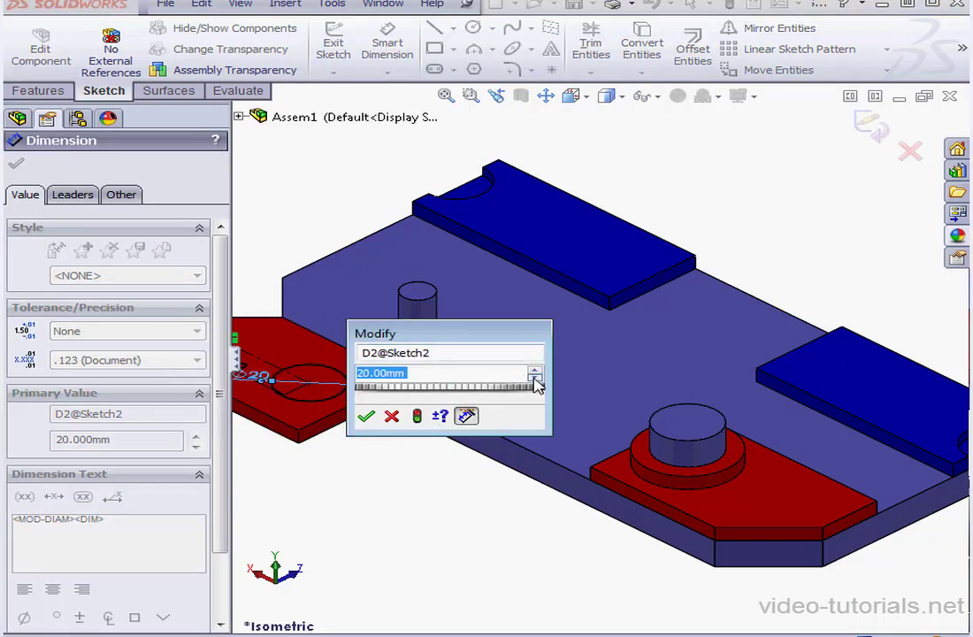
left_click(535, 378)
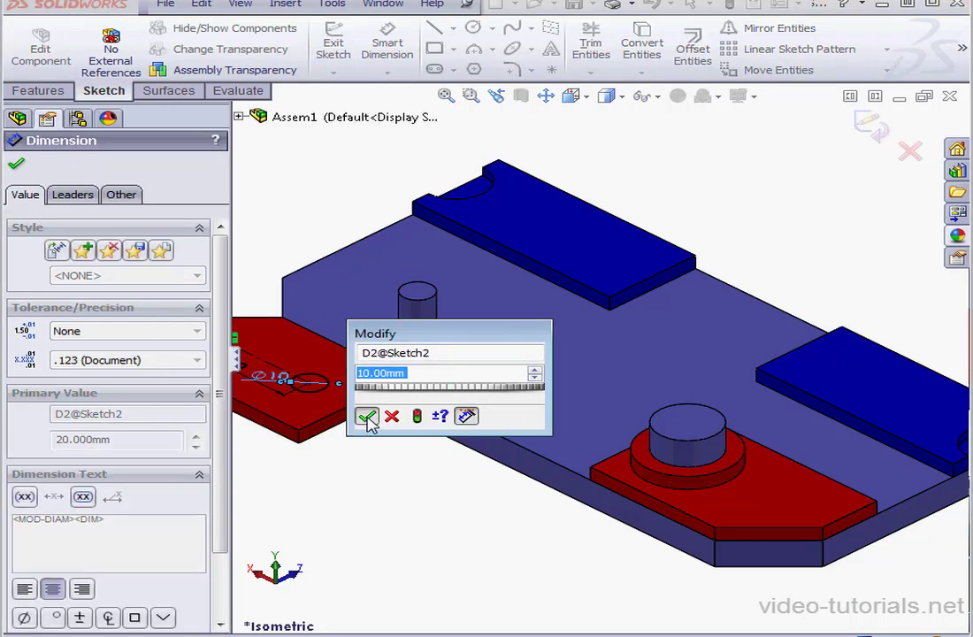
left_click(366, 416)
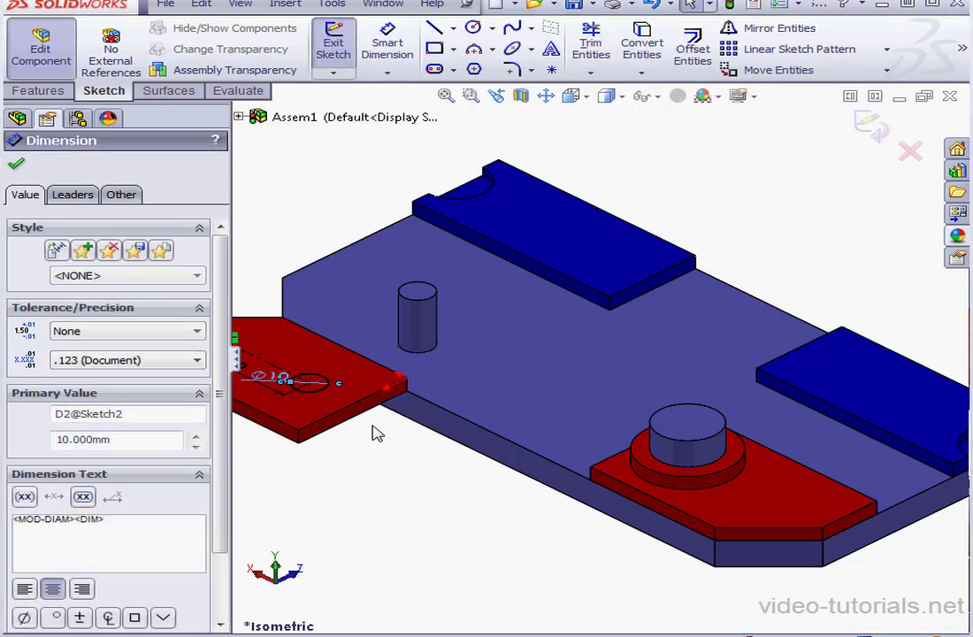
left_click(871, 127)
left_click(871, 126)
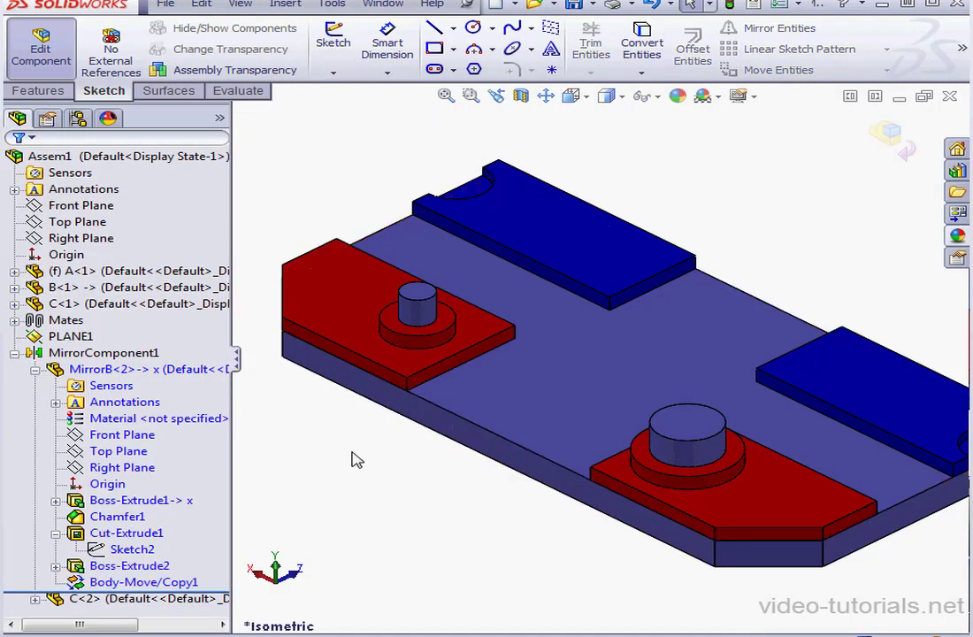
- Open Sketch1 under MirrorB<2>'s Boss-Extrude1 for editing
left_click(194, 509)
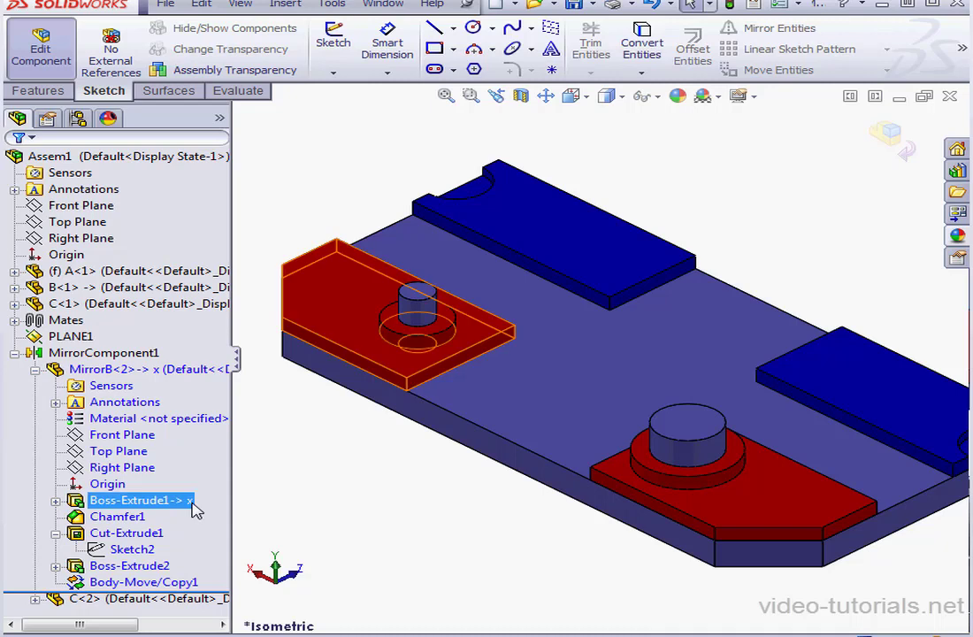
left_click(56, 534)
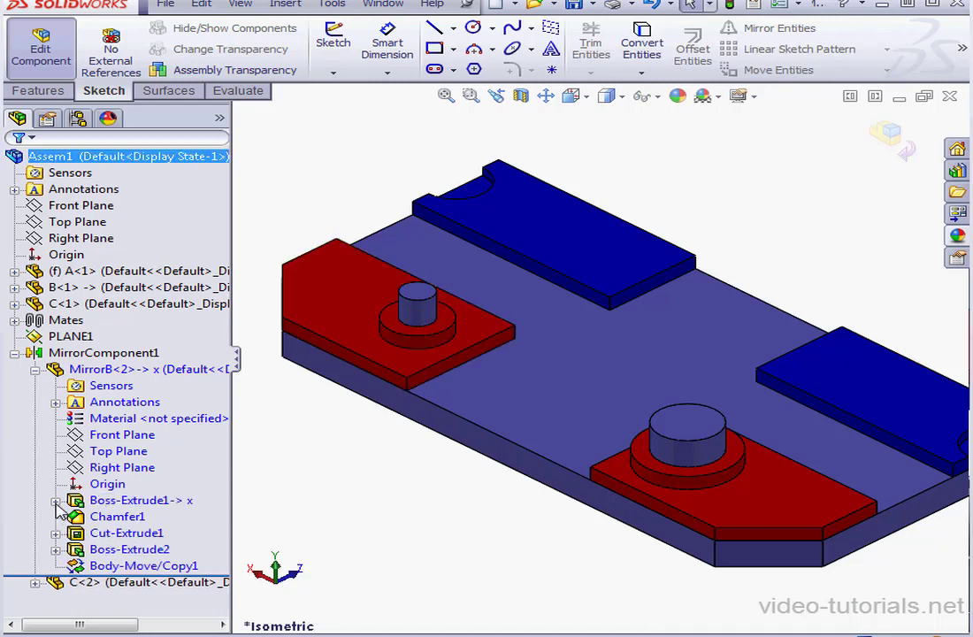
left_click(55, 501)
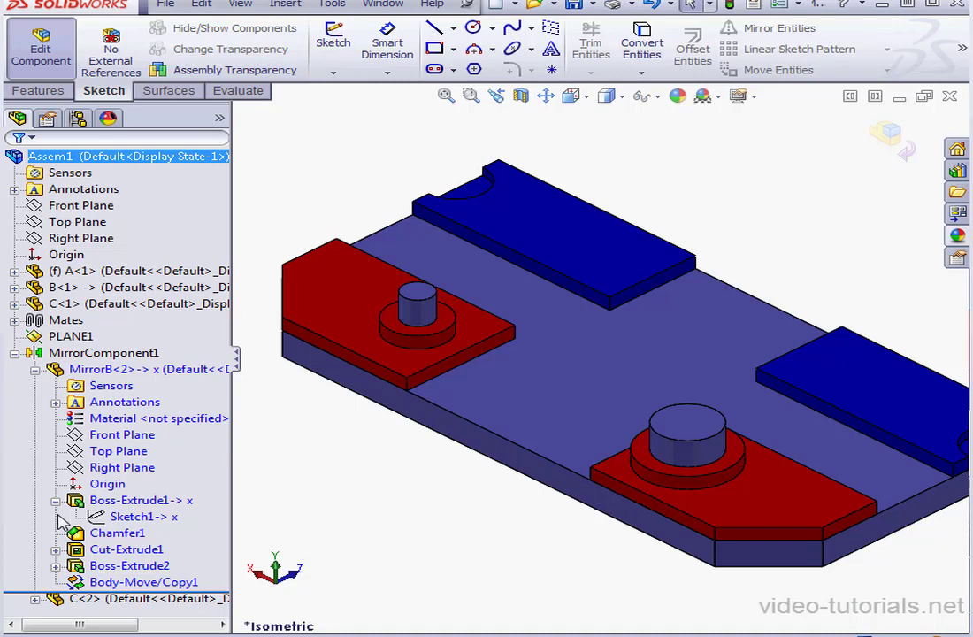
left_click(122, 518)
right_click(125, 520)
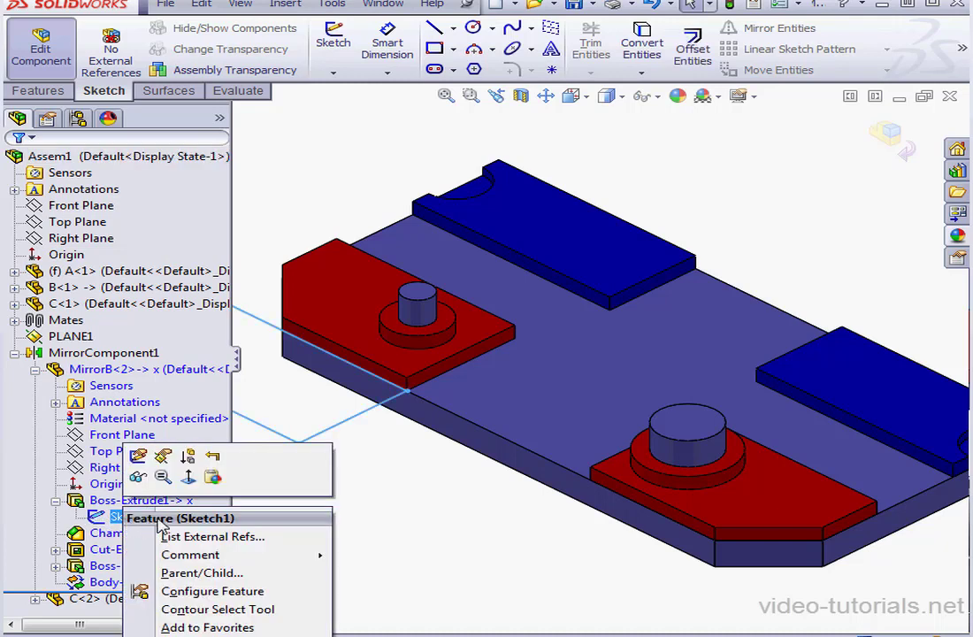
left_click(138, 457)
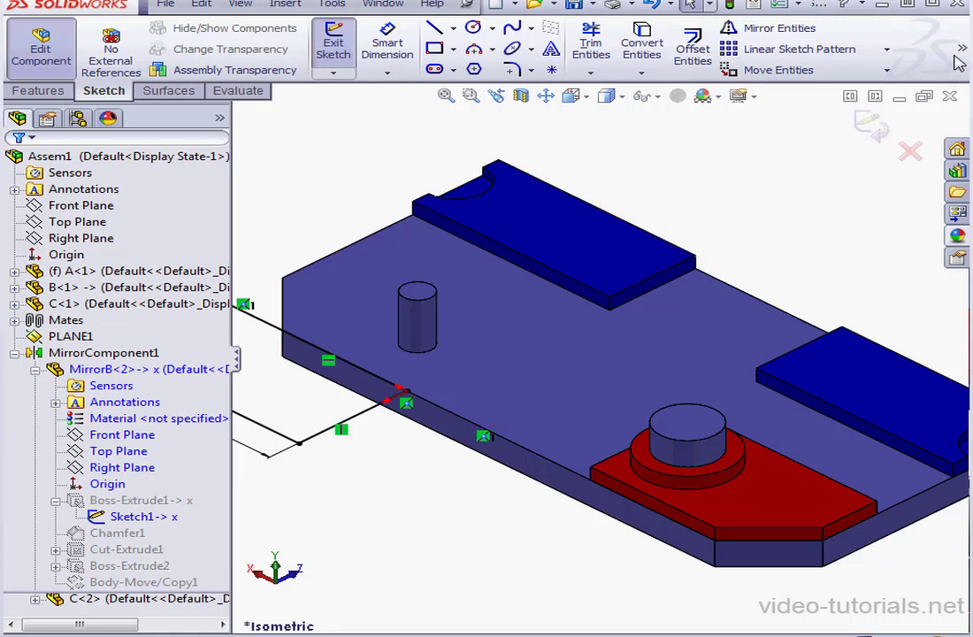
- Delete the broken Coincident1 relation via Display/Delete Relations and exit the sketch
mouse_move(962, 48)
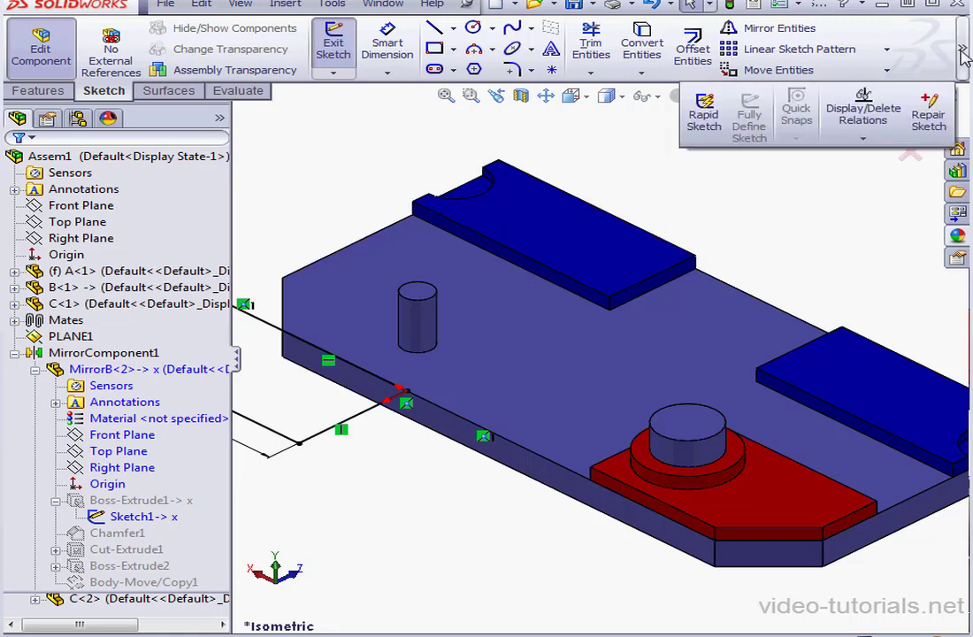
left_click(865, 111)
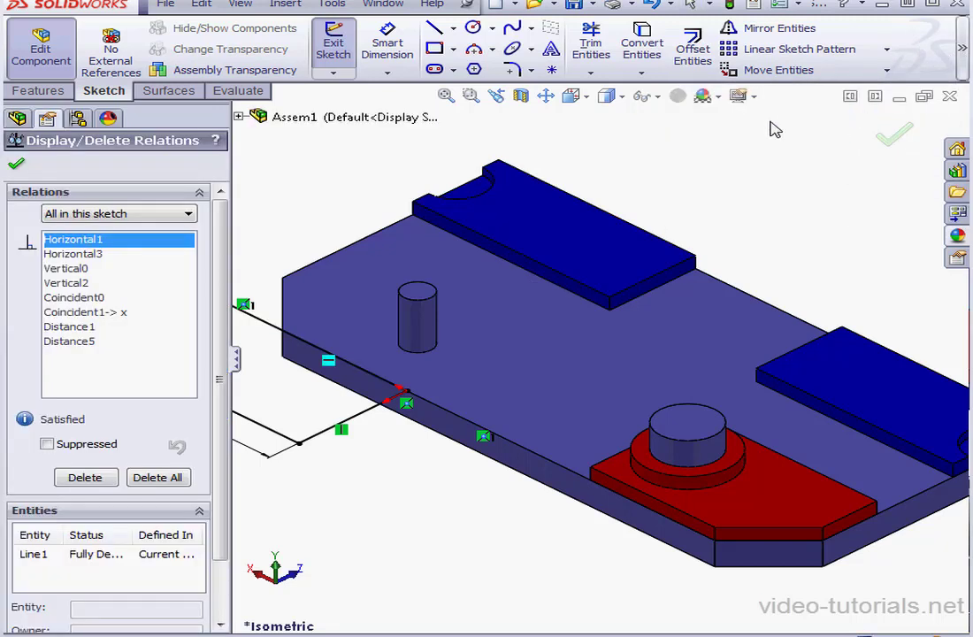
left_click(124, 315)
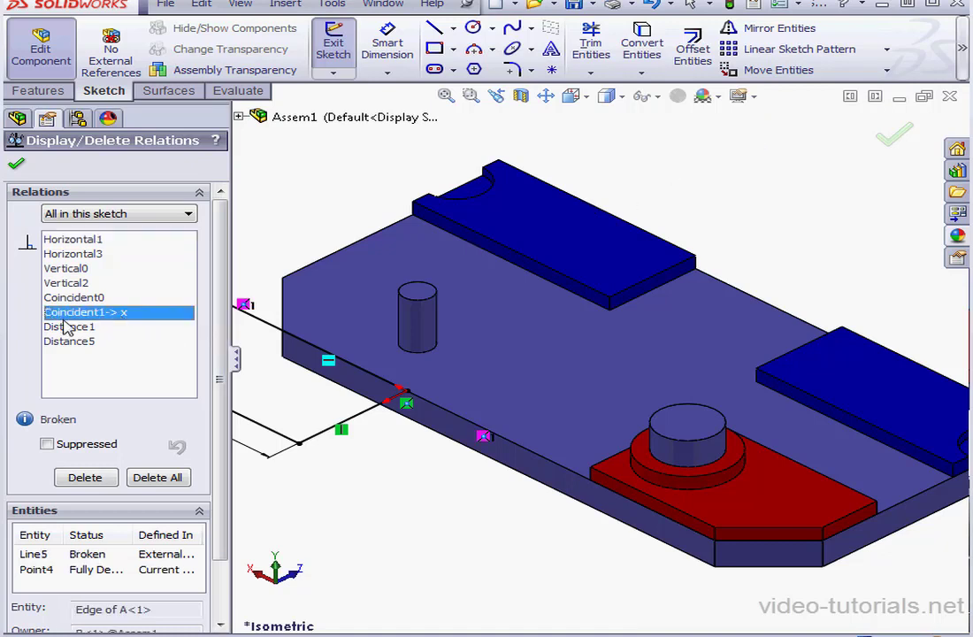
left_click(546, 95)
left_click_drag(446, 253, 501, 252)
left_click(546, 96)
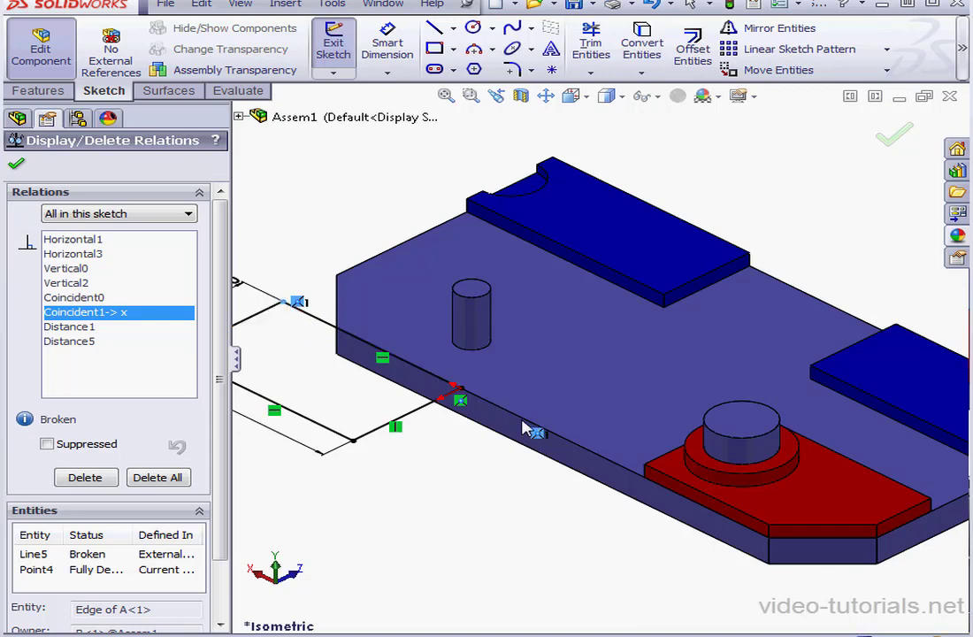
left_click(99, 479)
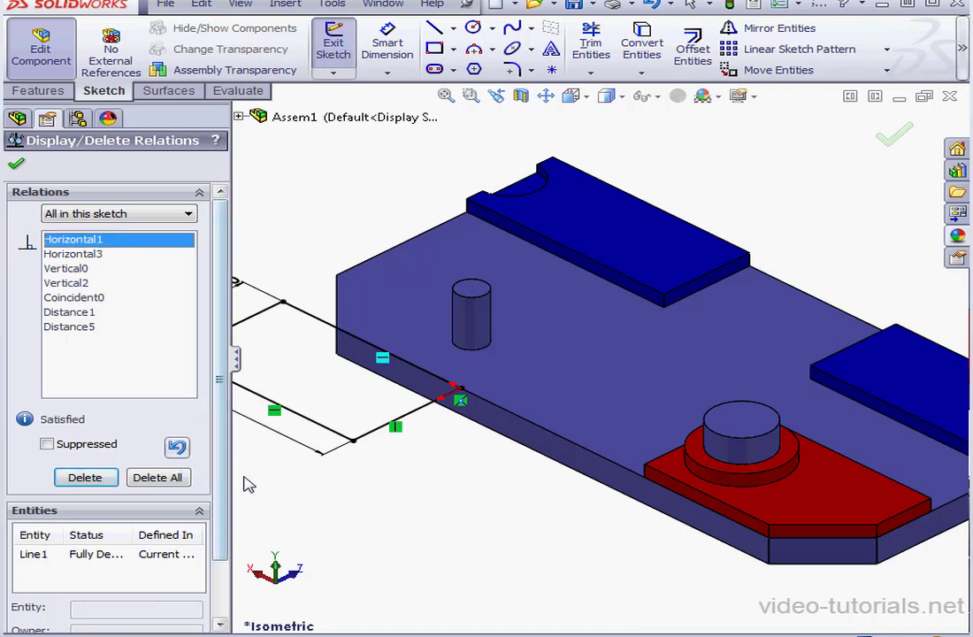
left_click(15, 164)
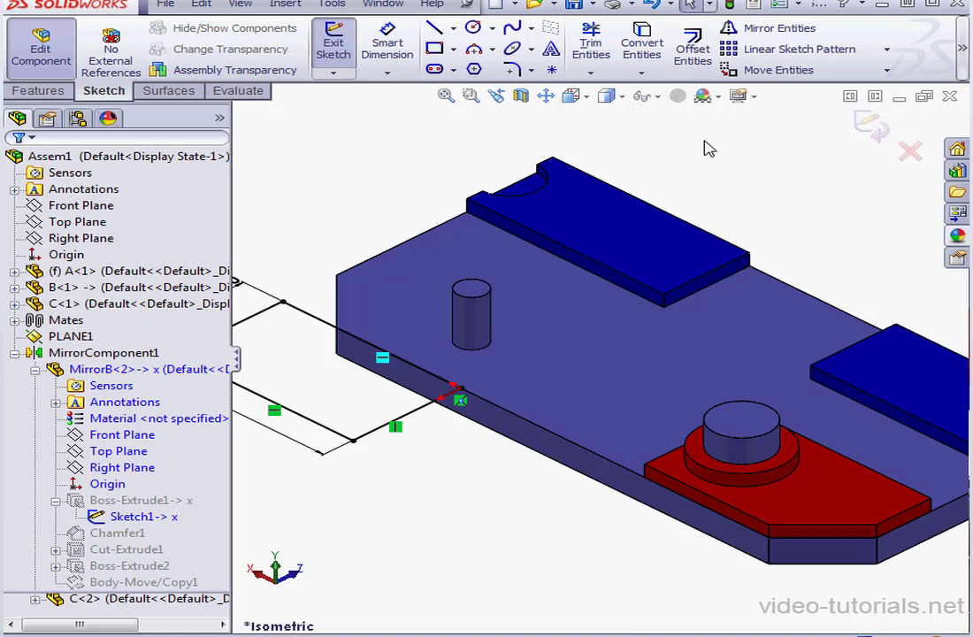
left_click(870, 126)
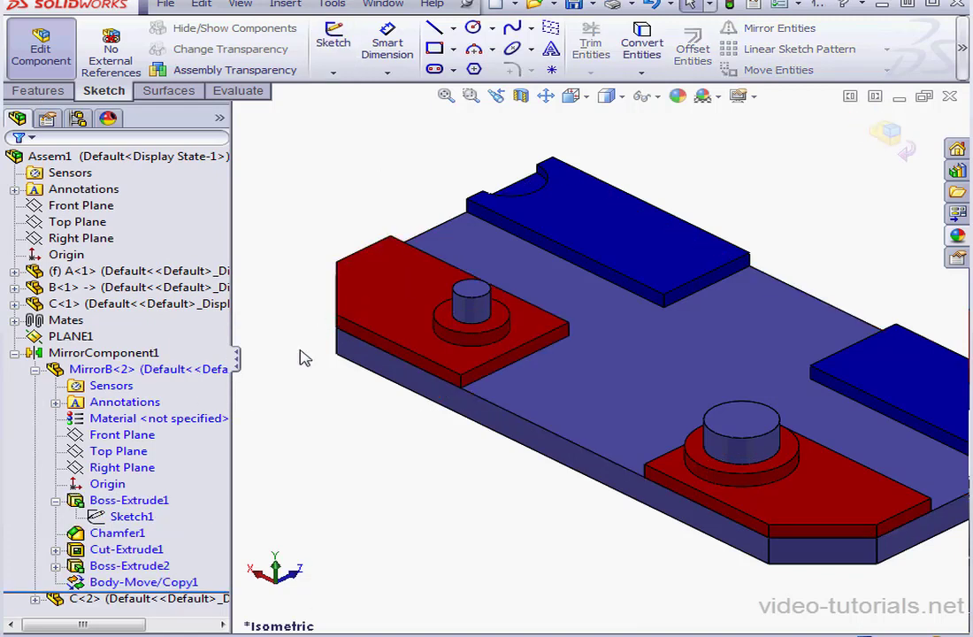
- Open Sketch1 under Boss-Extrude1 of component B<1> for editing
left_click(84, 309)
key("Escape")
left_click(14, 288)
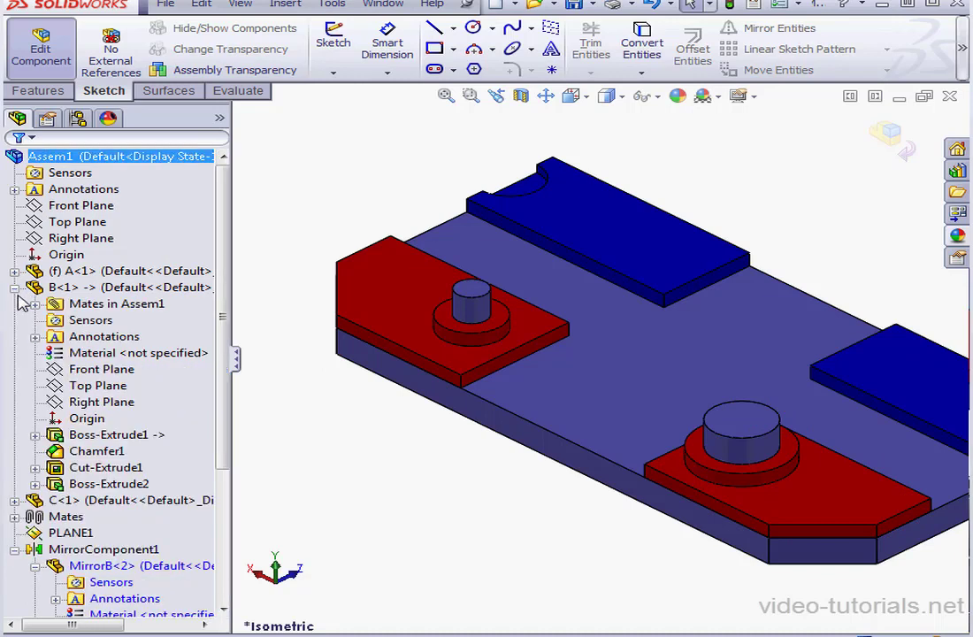
left_click(35, 435)
left_click(85, 469)
left_click(102, 452)
right_click(102, 452)
left_click(107, 405)
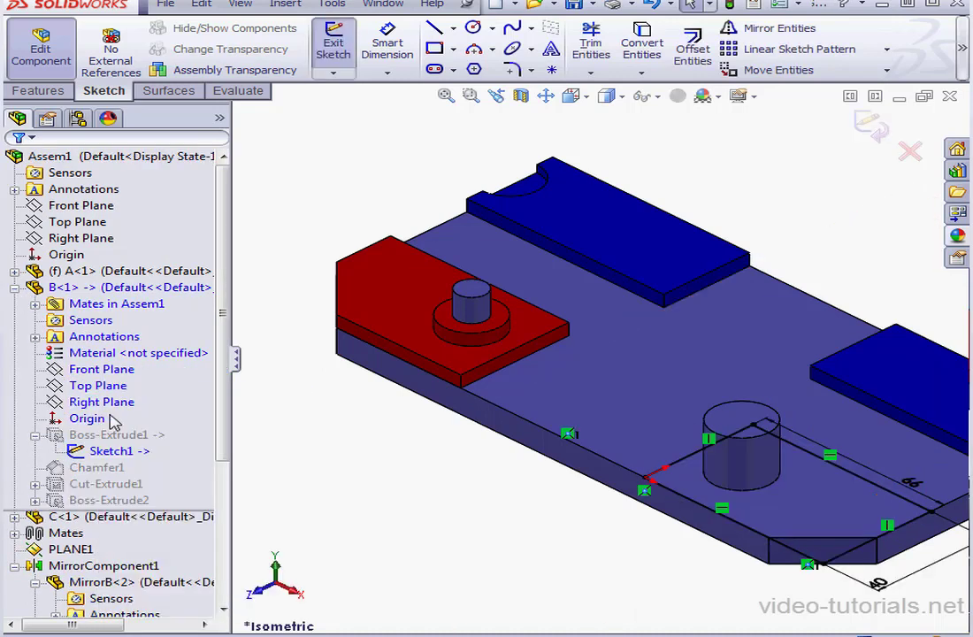
- Delete the external Coincident1 relation, exit the sketch and leave Edit Component
left_click(963, 61)
left_click(807, 104)
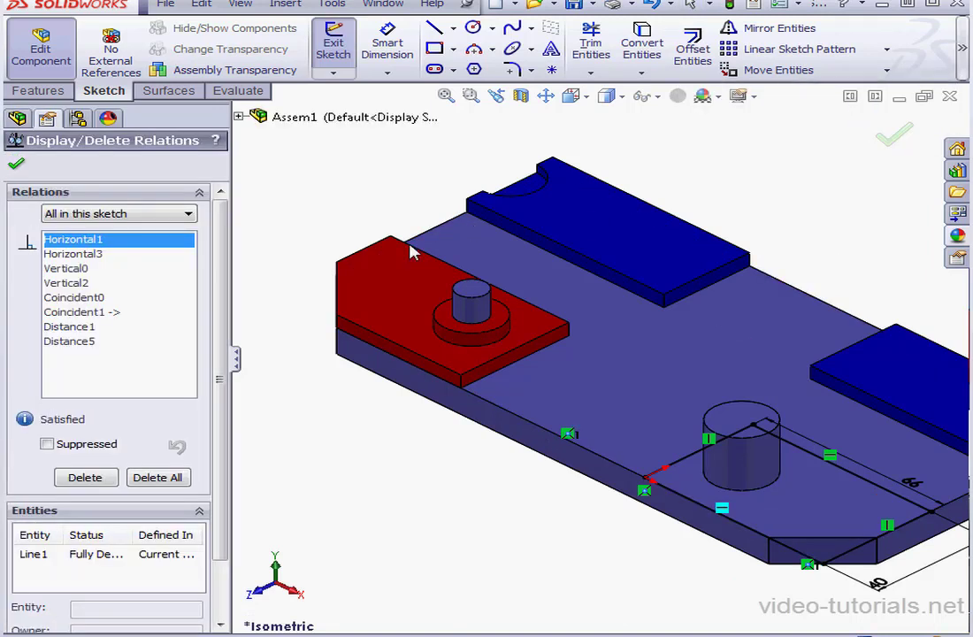
left_click(117, 313)
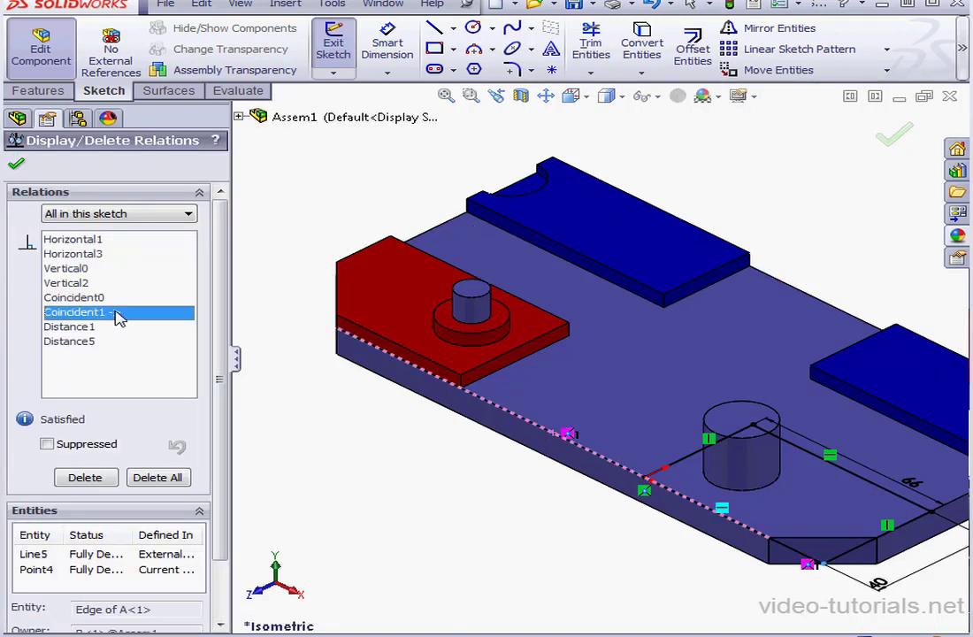
left_click(97, 479)
left_click(18, 168)
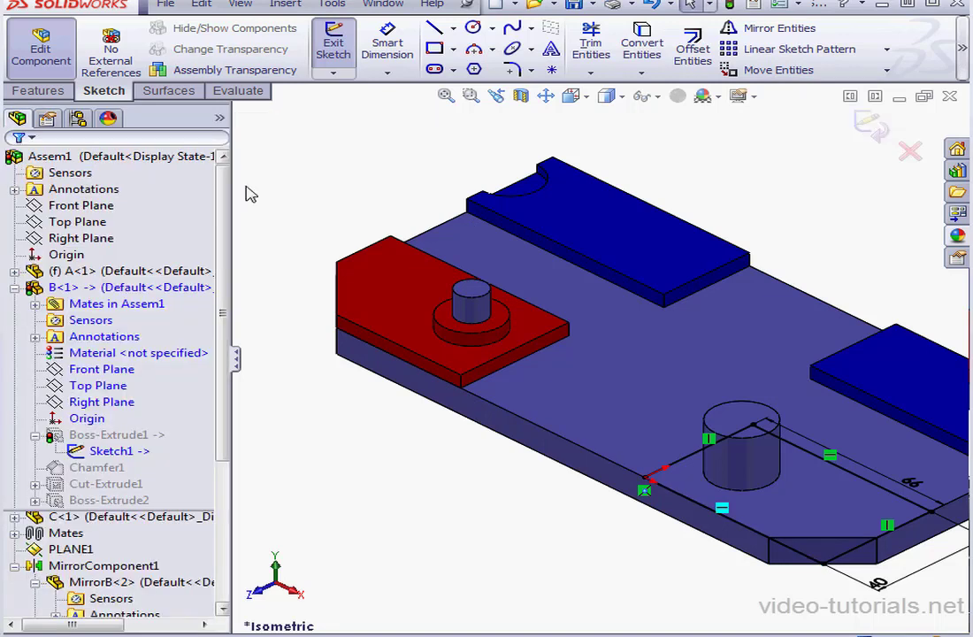
left_click(881, 133)
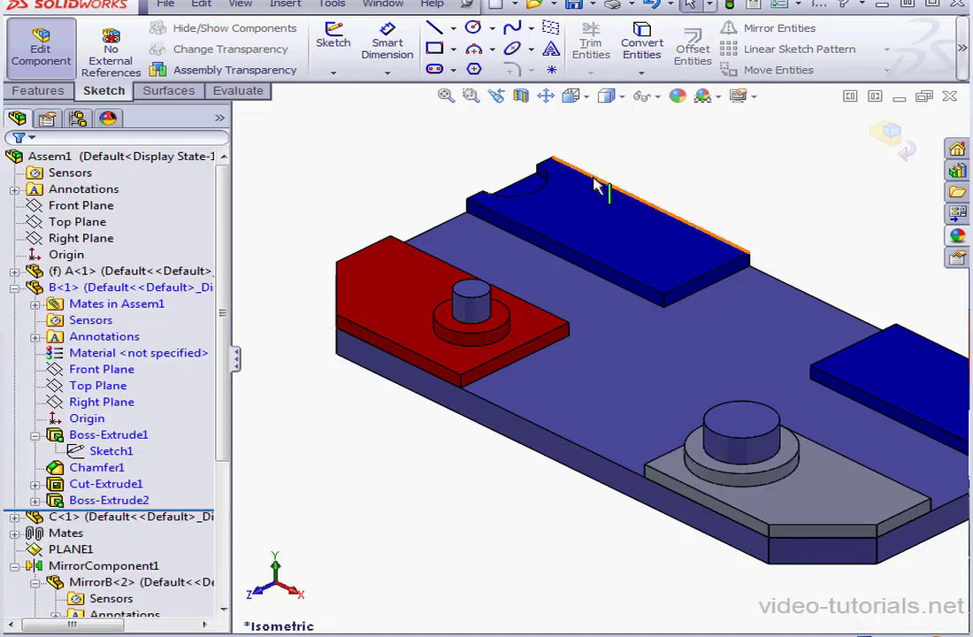
left_click(887, 133)
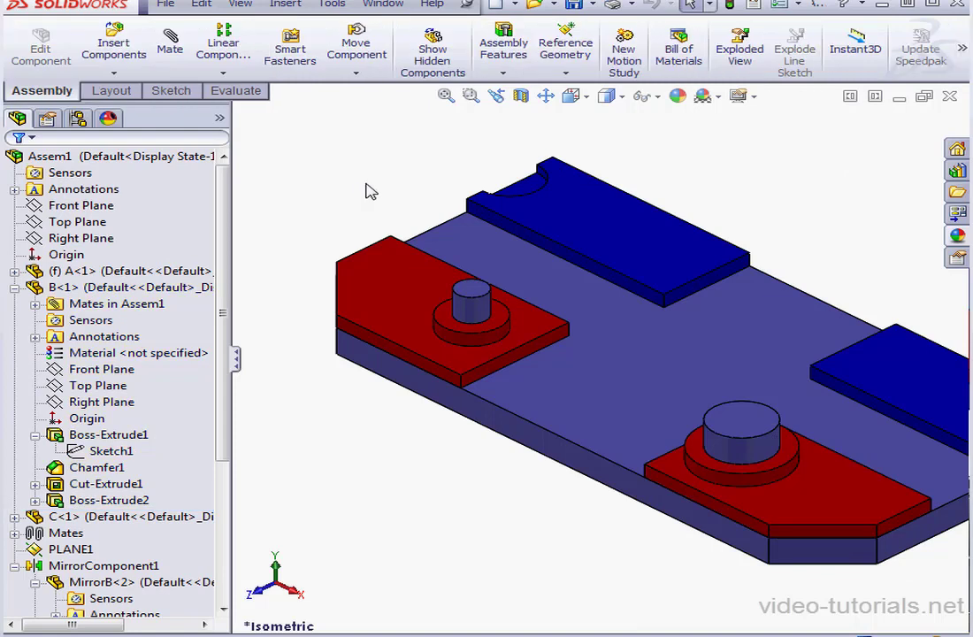
- Dissolve the MirrorComponent1 feature and accept recreating its mates for MirrorB<2> and C<2>
left_click(14, 289)
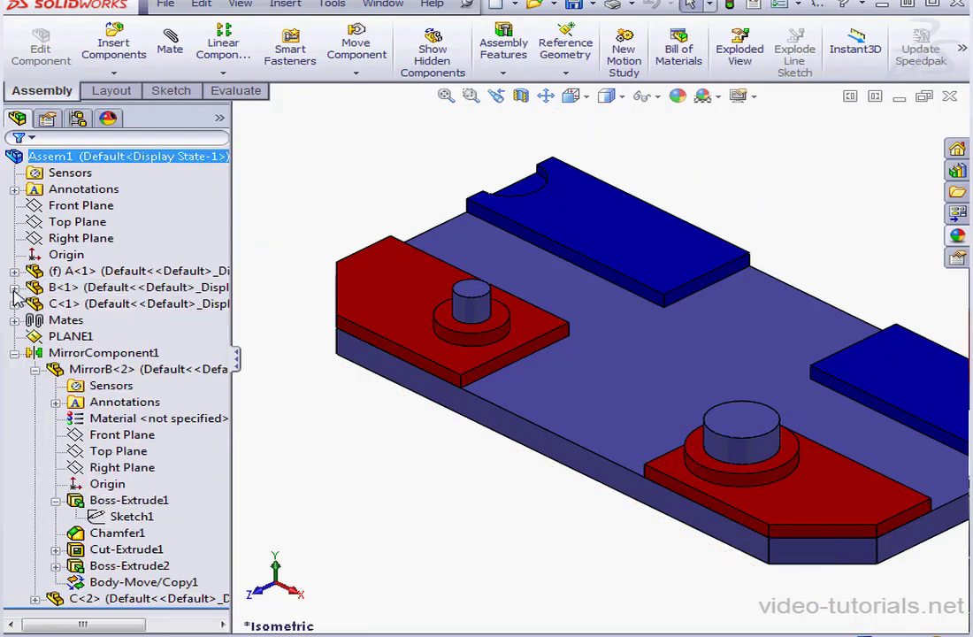
left_click(35, 370)
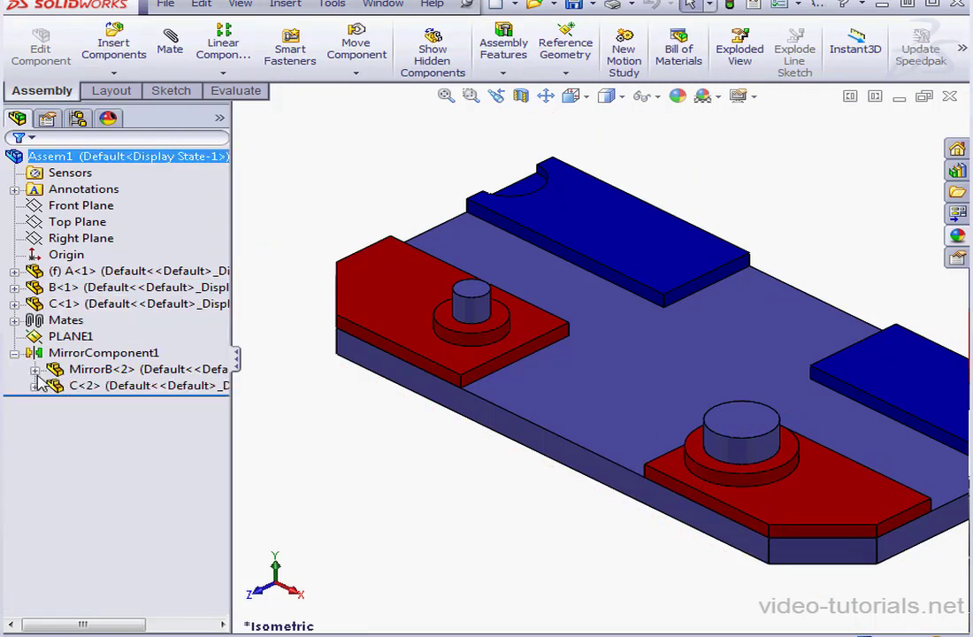
left_click(46, 356)
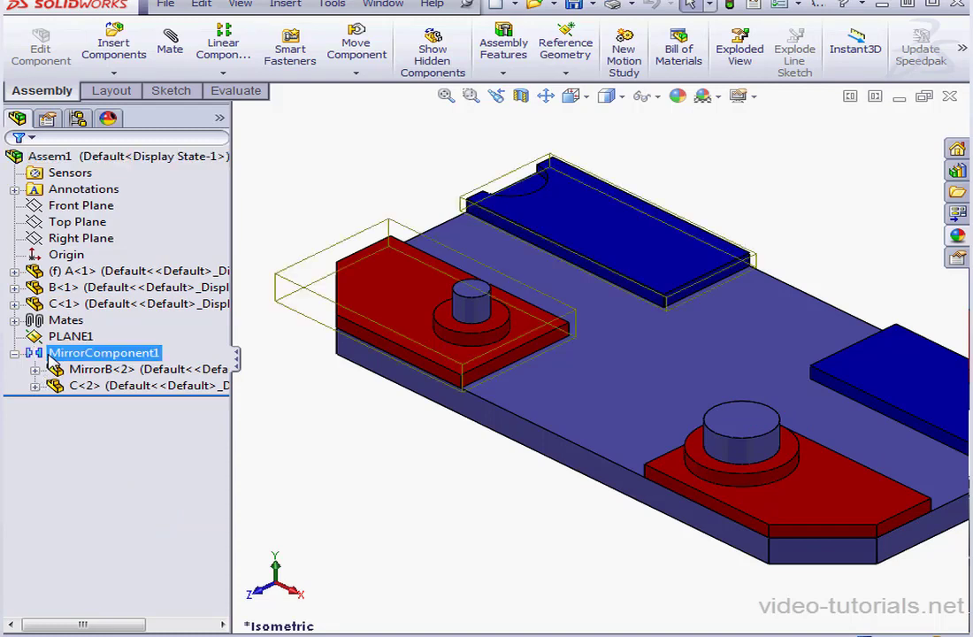
right_click(51, 356)
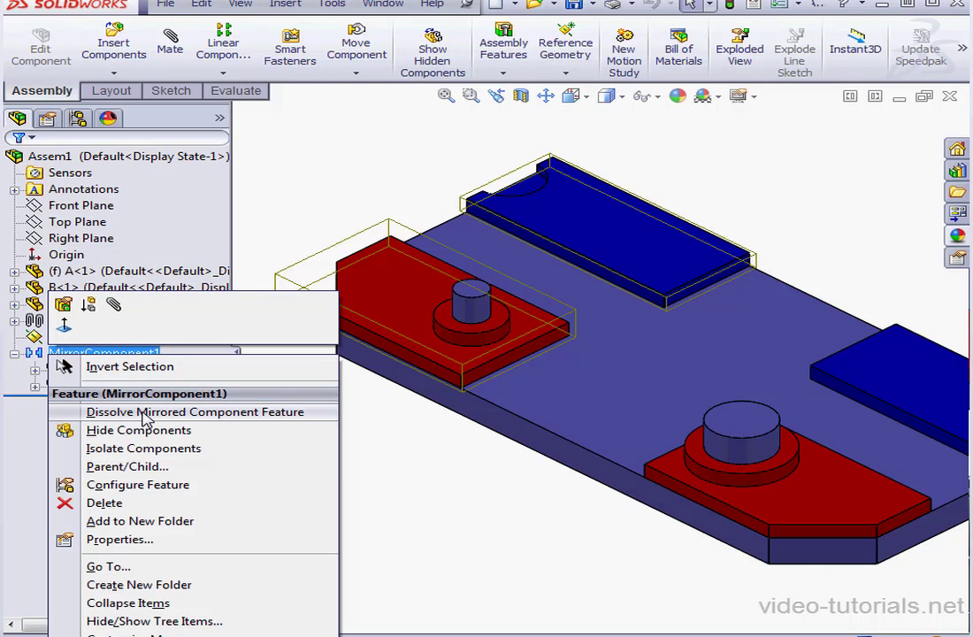
left_click(144, 412)
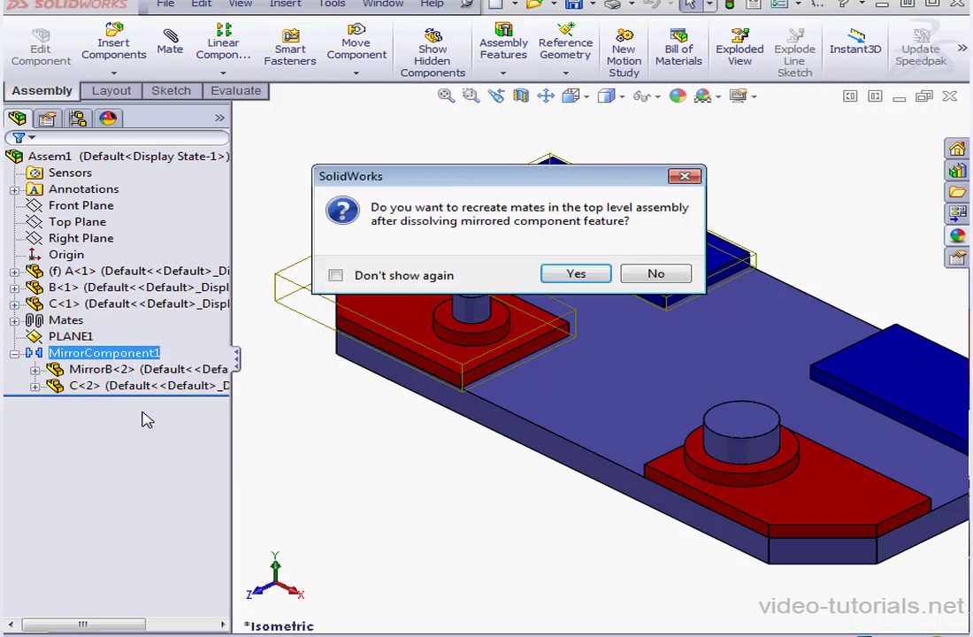
left_click(576, 274)
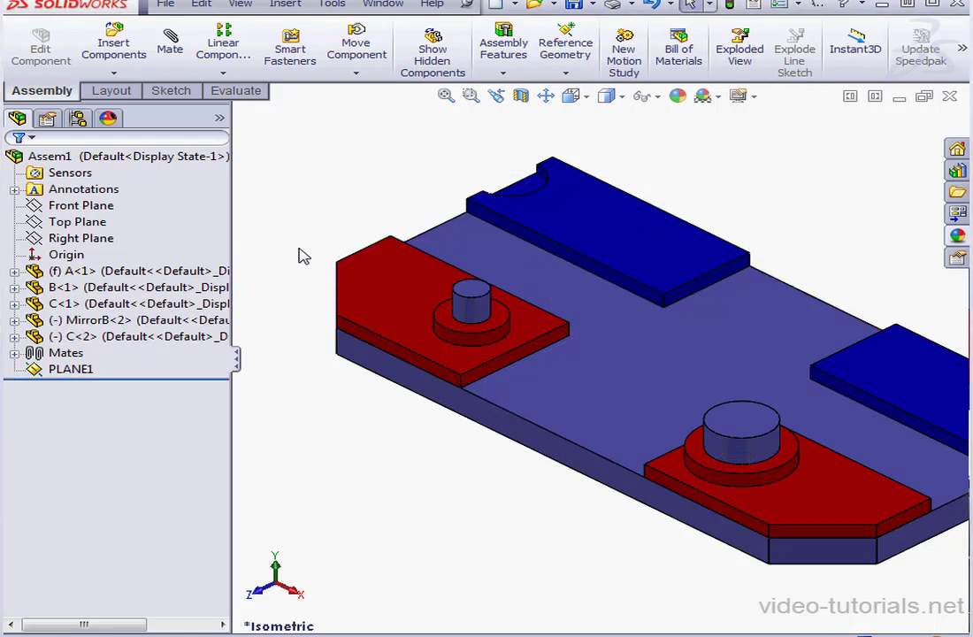